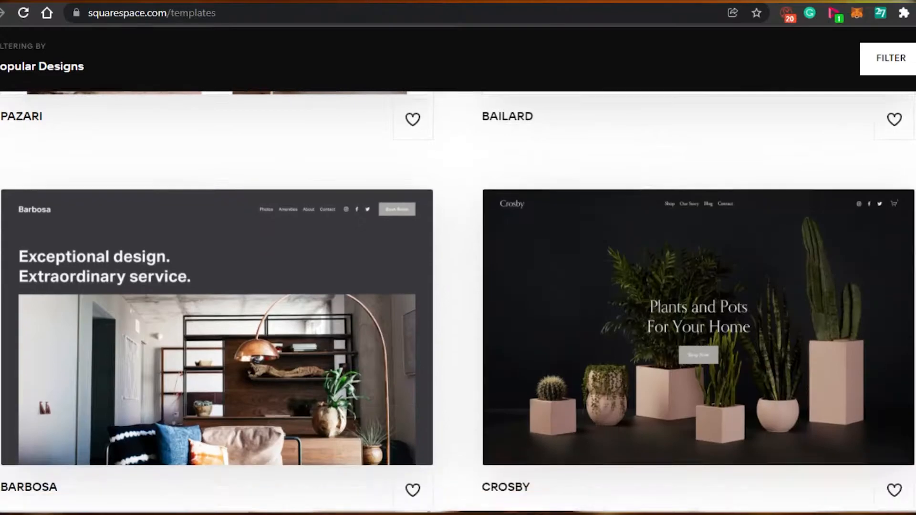
Browse the Popular Designs template gallery and its type and topic filters, examining the best template matches.
scroll(458, 301, up, 15)
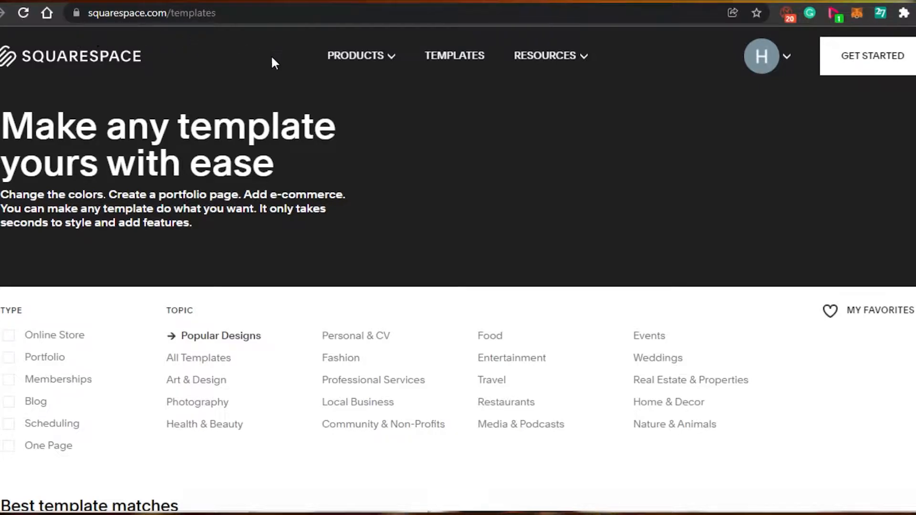
scroll(458, 267, down, 15)
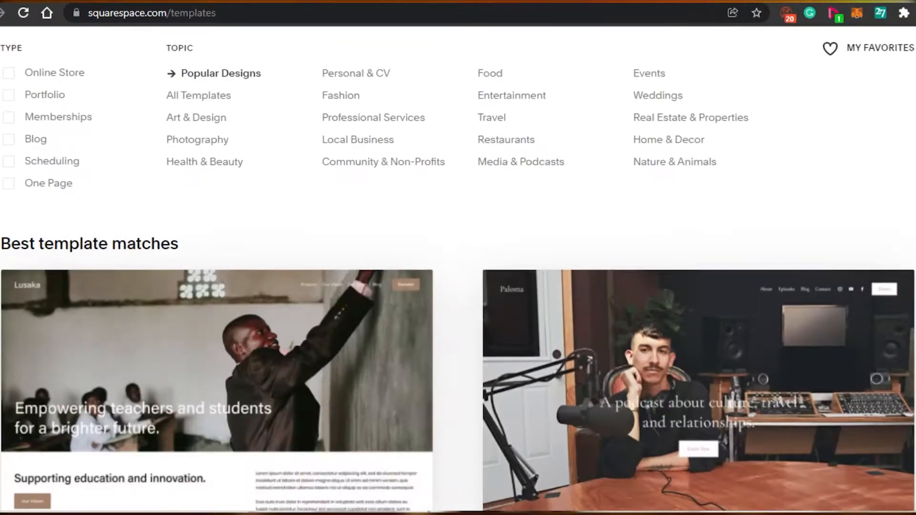
scroll(458, 300, down, 15)
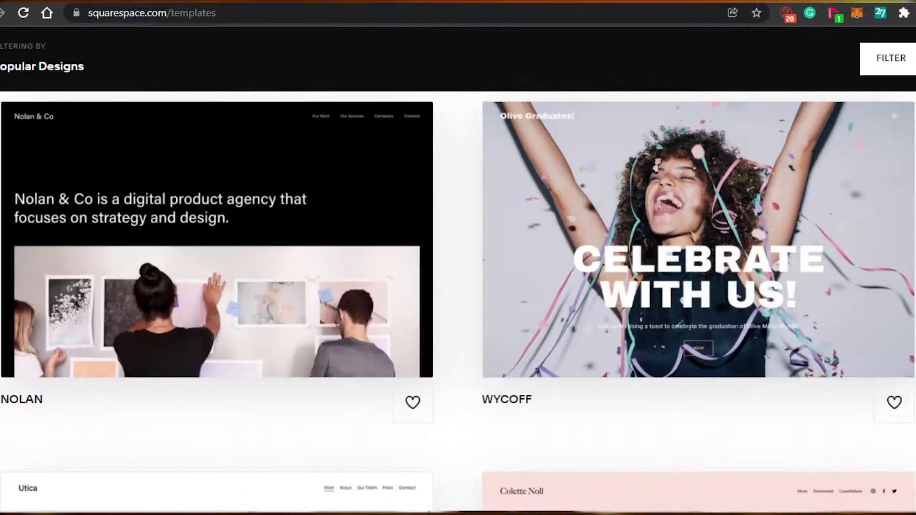
scroll(459, 301, down, 15)
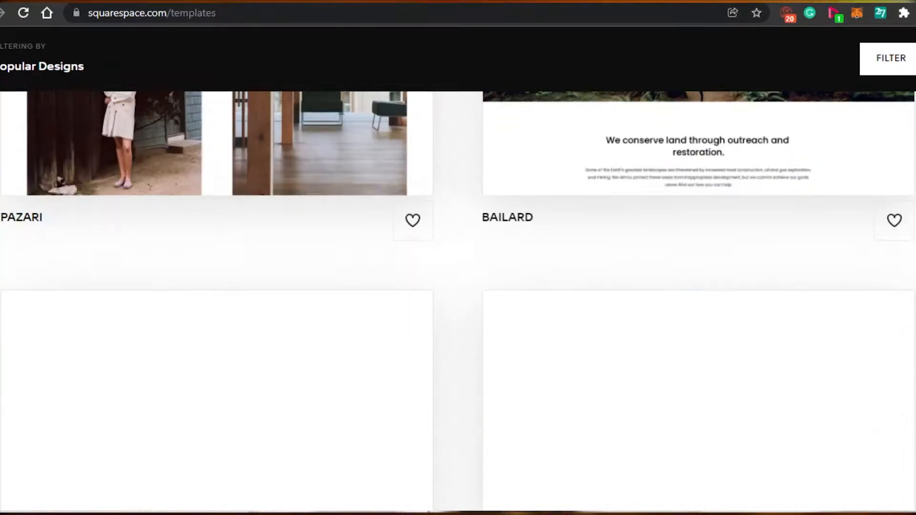
scroll(458, 300, down, 15)
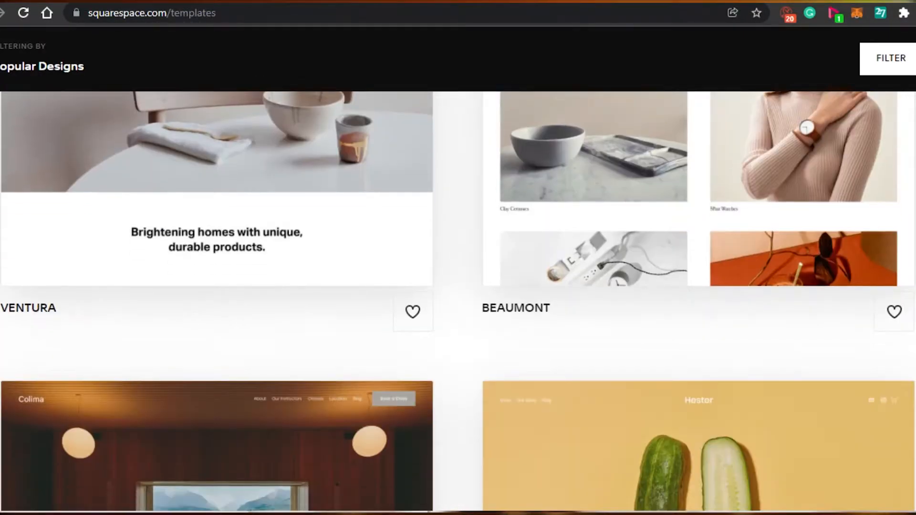
scroll(458, 301, up, 20)
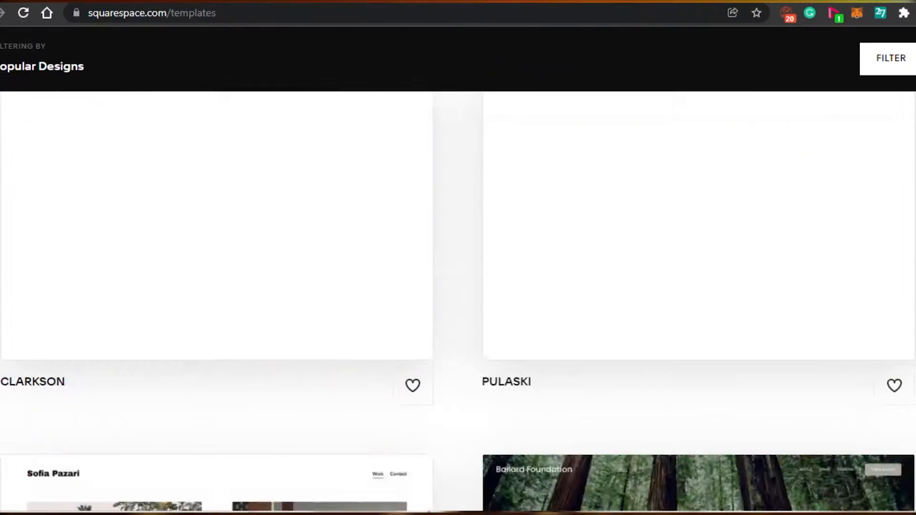
scroll(458, 301, up, 5)
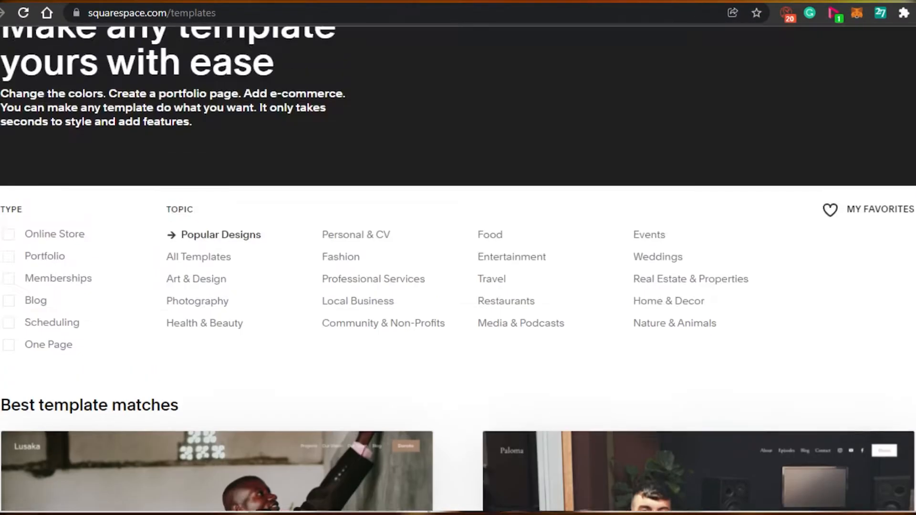
scroll(458, 301, down, 8)
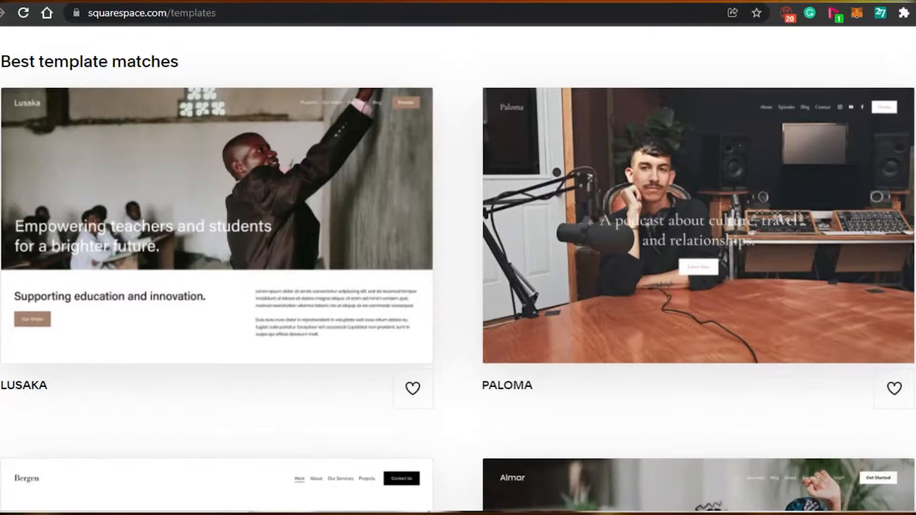
scroll(458, 300, down, 10)
scroll(459, 301, down, 10)
scroll(458, 301, down, 12)
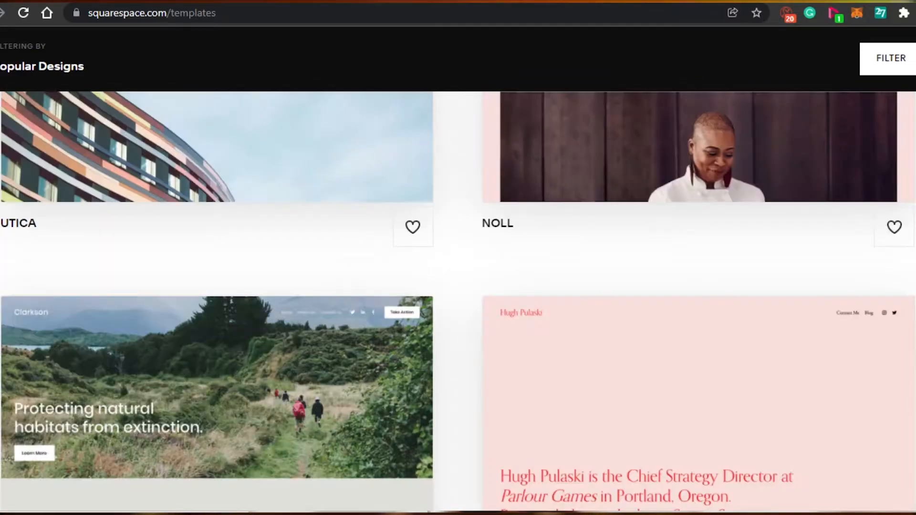
scroll(459, 301, up, 20)
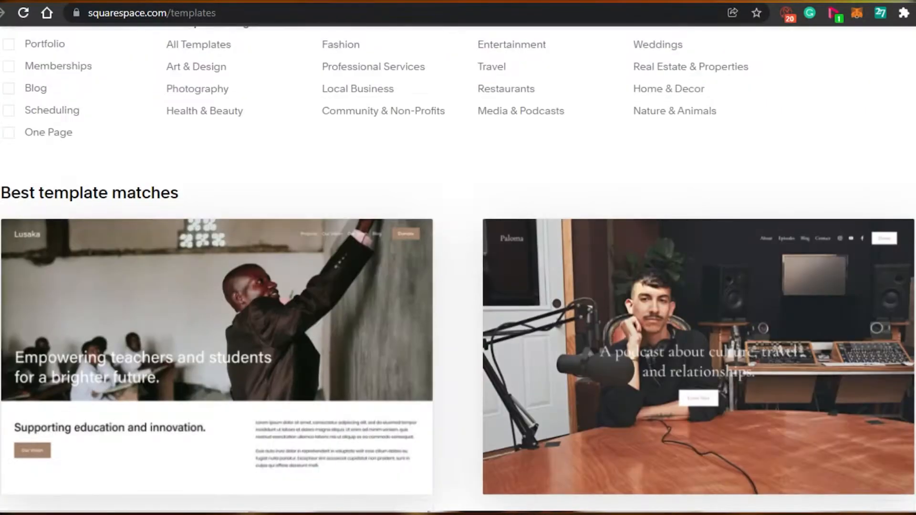
scroll(459, 300, down, 10)
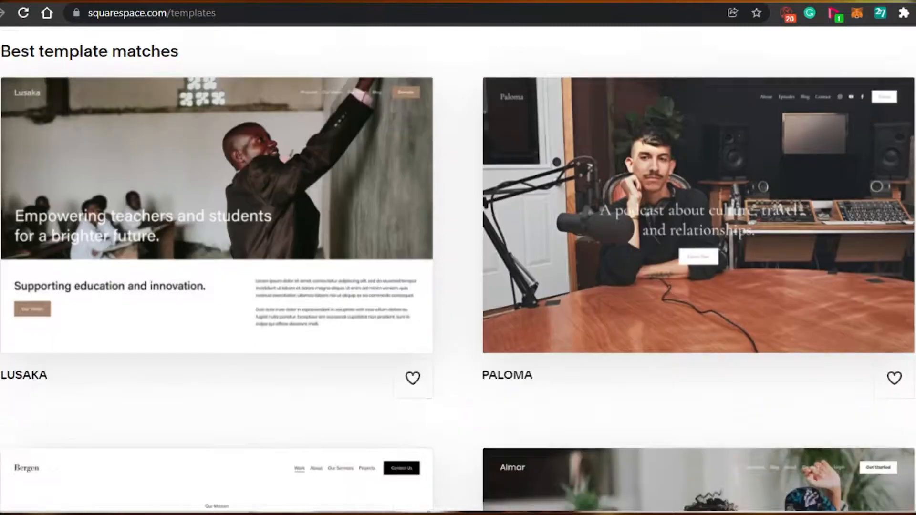
scroll(301, 193, up, 10)
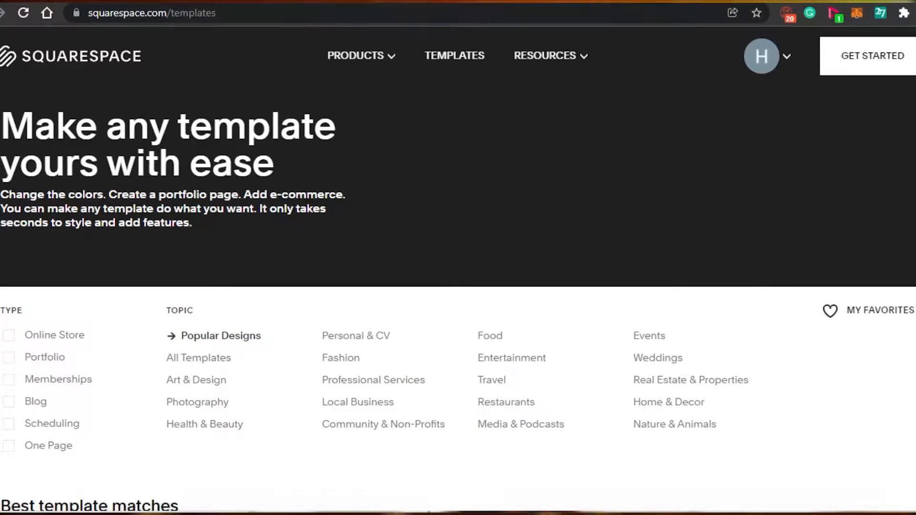
scroll(458, 286, down, 10)
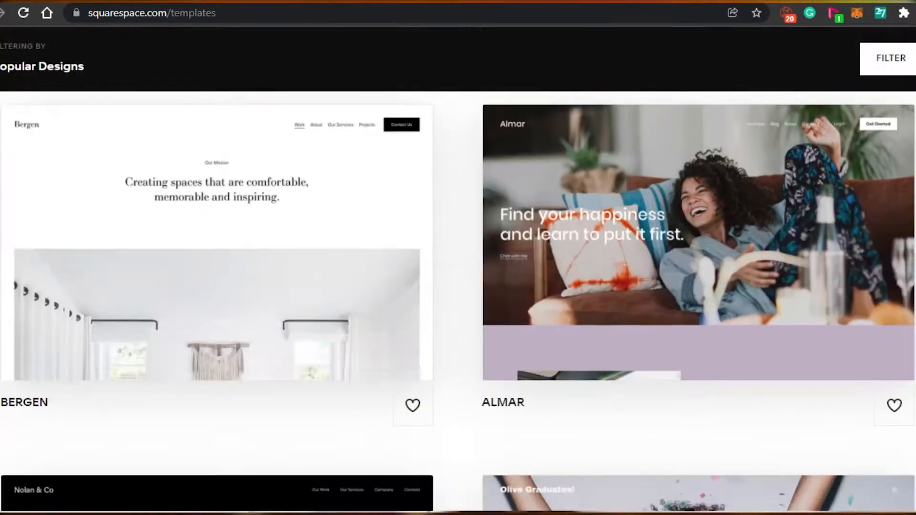
scroll(458, 301, down, 15)
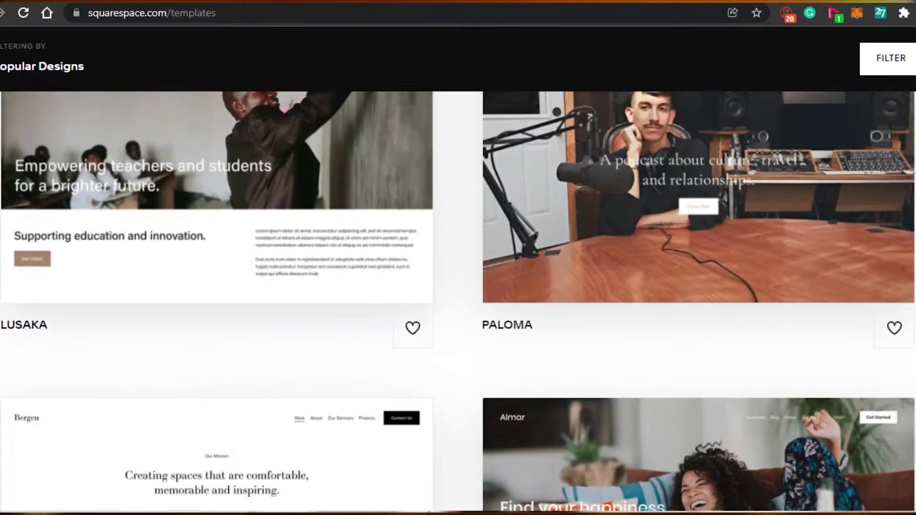
scroll(458, 286, up, 10)
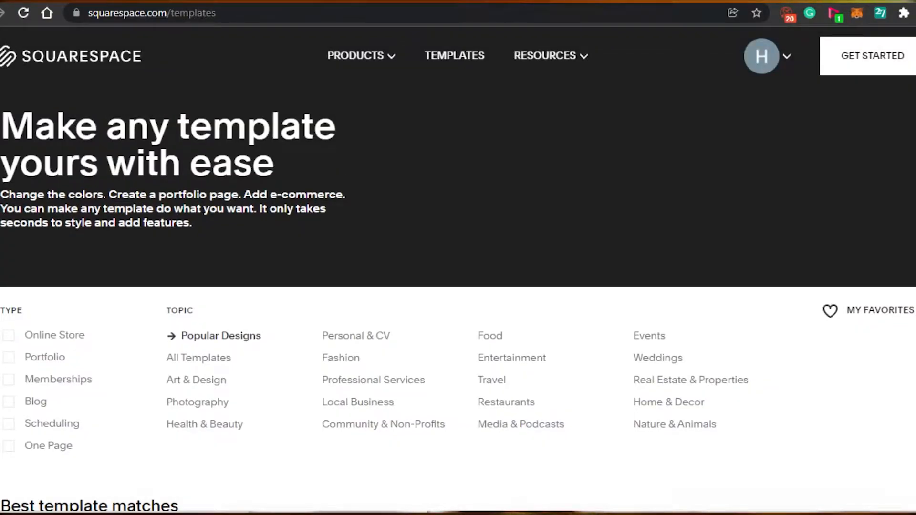
scroll(458, 286, down, 5)
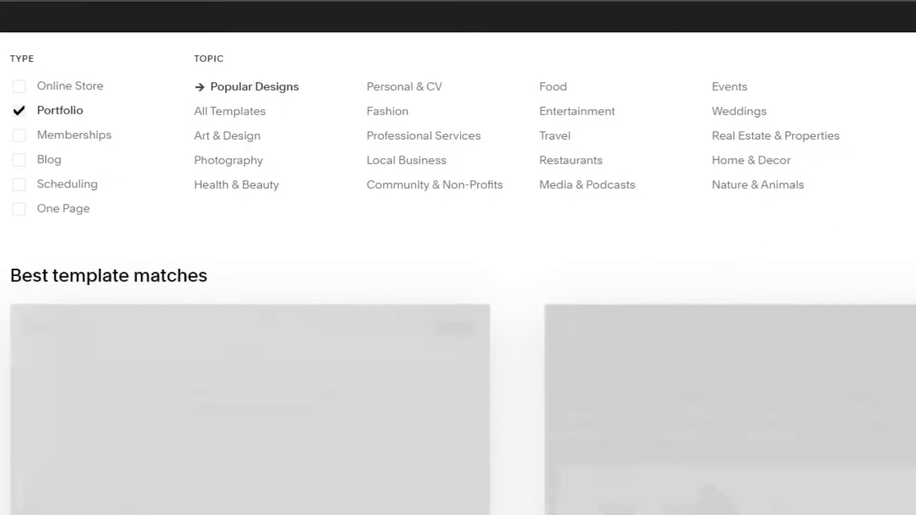
Examine the Popular Designs templates filtered by Portfolio, from the best matches through the recommended starting points.
scroll(458, 287, down, 7)
scroll(458, 286, down, 5)
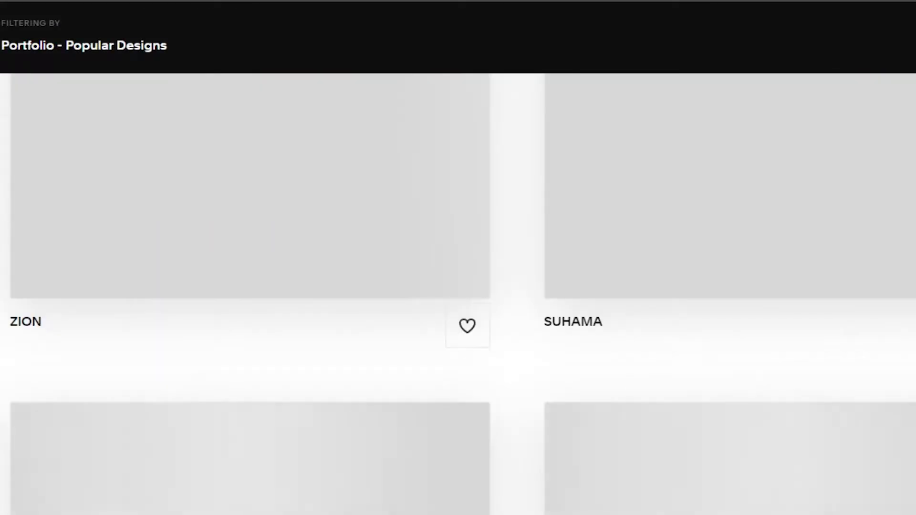
scroll(458, 286, down, 5)
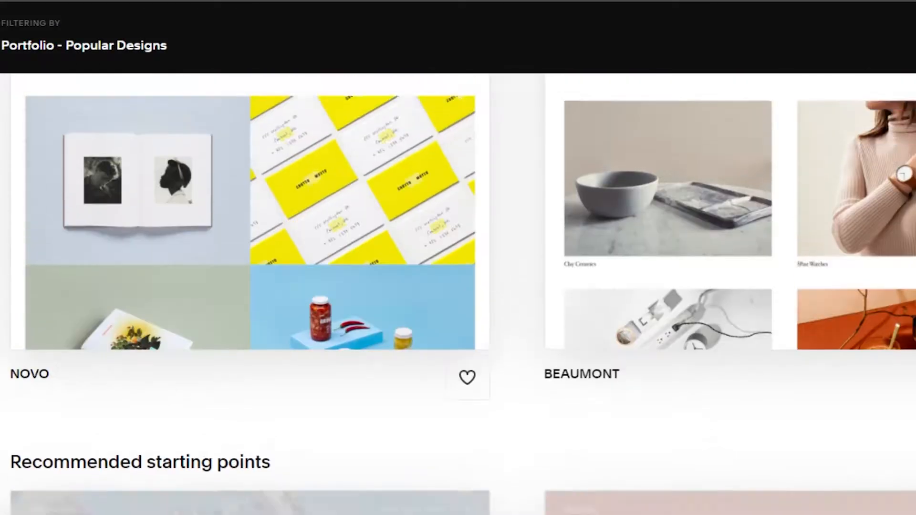
scroll(458, 286, up, 3)
scroll(459, 287, down, 3)
scroll(458, 286, up, 2)
scroll(458, 286, down, 8)
scroll(458, 287, up, 2)
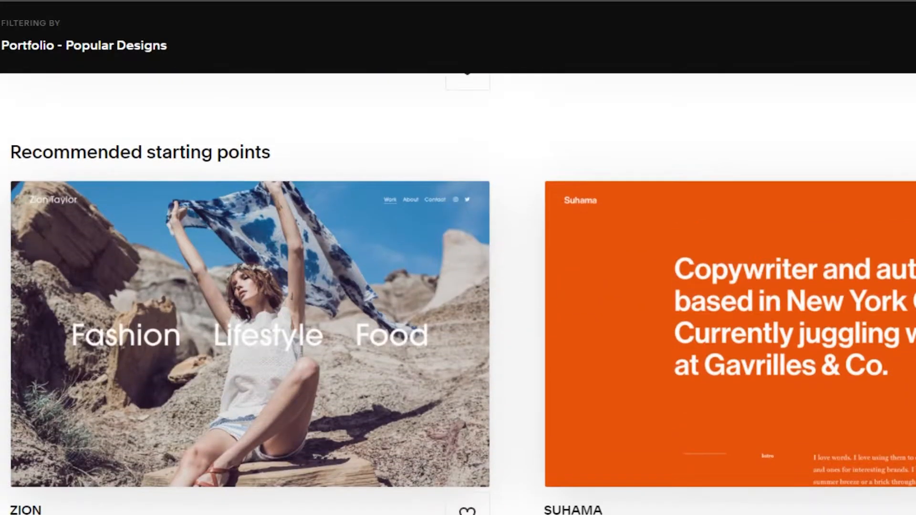
scroll(458, 286, down, 12)
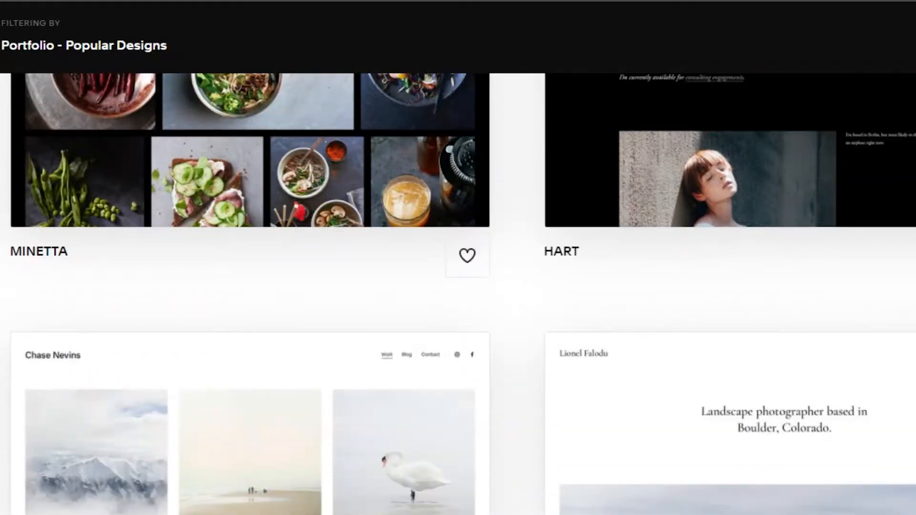
scroll(458, 286, down, 8)
scroll(458, 286, up, 2)
scroll(458, 287, down, 4)
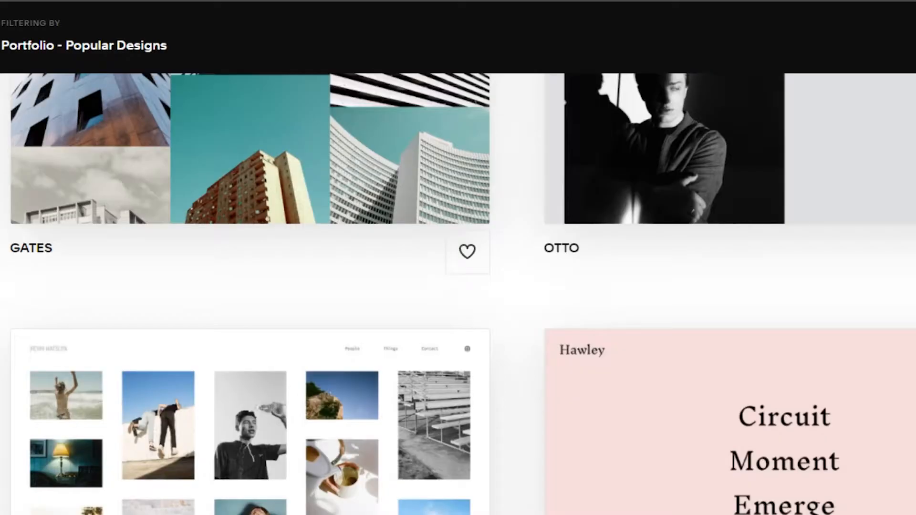
scroll(458, 286, down, 6)
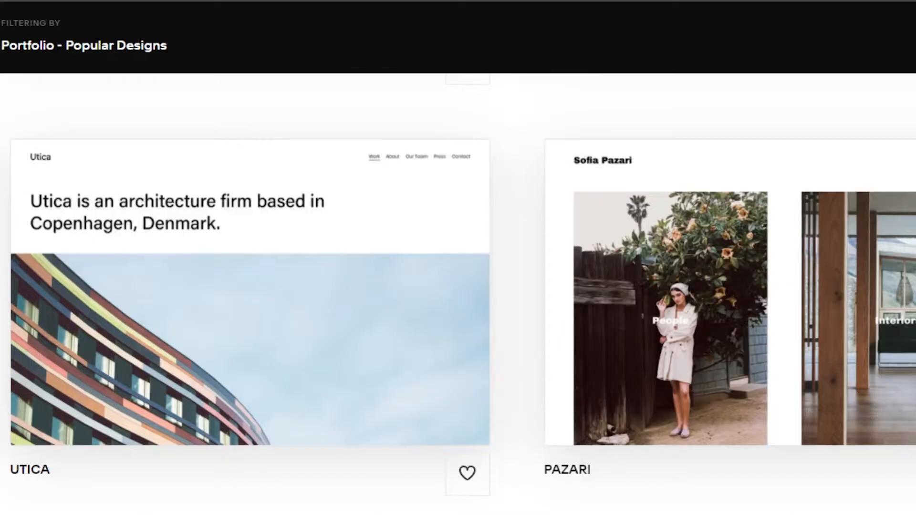
Compare the best template matches for the Portfolio type, including Bergen, Nolan, Utica, Pazari, Novo and Beaumont.
scroll(459, 287, up, 5)
scroll(459, 287, down, 15)
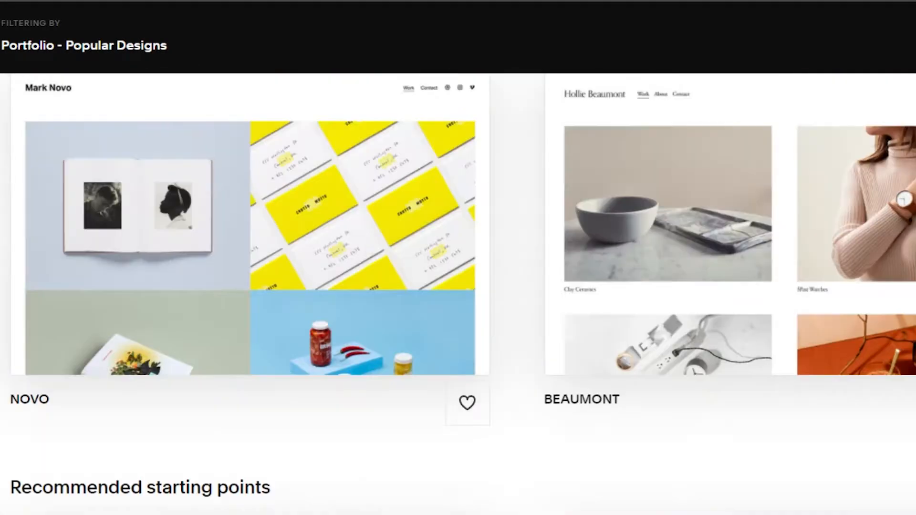
scroll(458, 286, up, 5)
scroll(459, 287, down, 10)
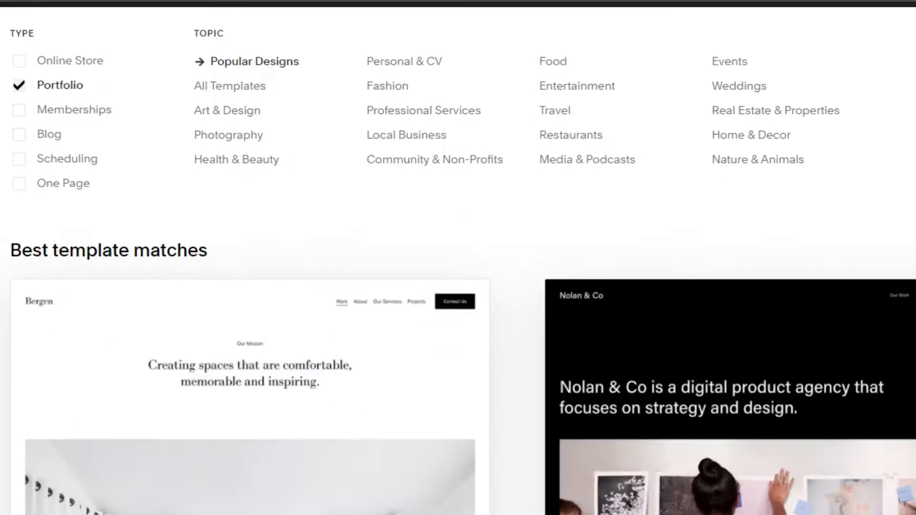
scroll(458, 286, down, 5)
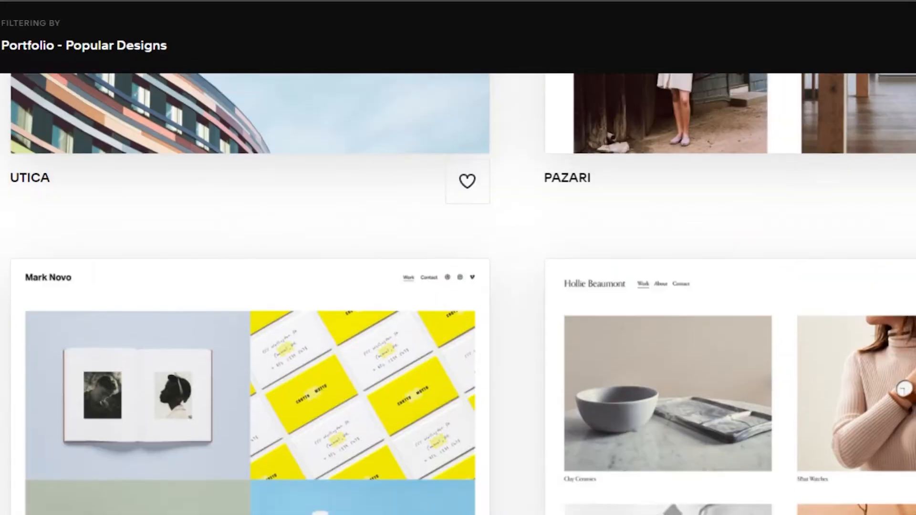
scroll(285, 261, up, 10)
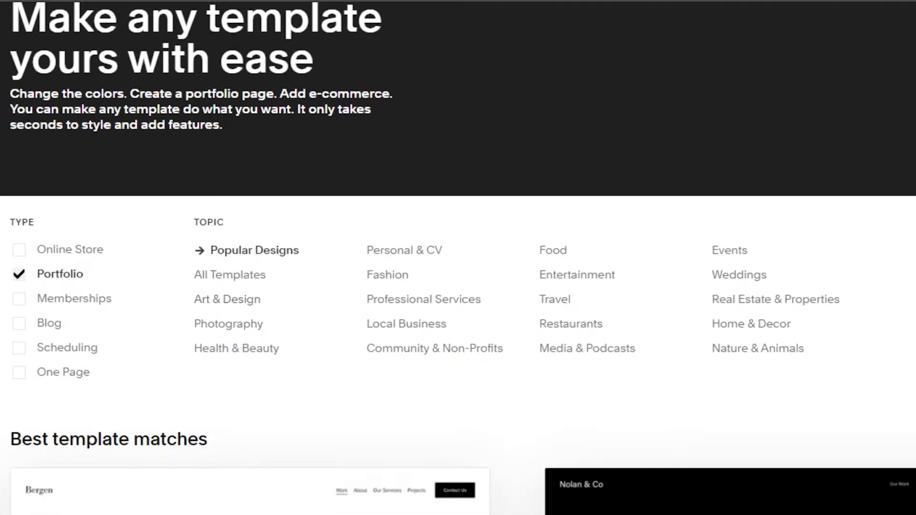
scroll(458, 257, down, 7)
scroll(458, 258, up, 7)
scroll(459, 258, down, 7)
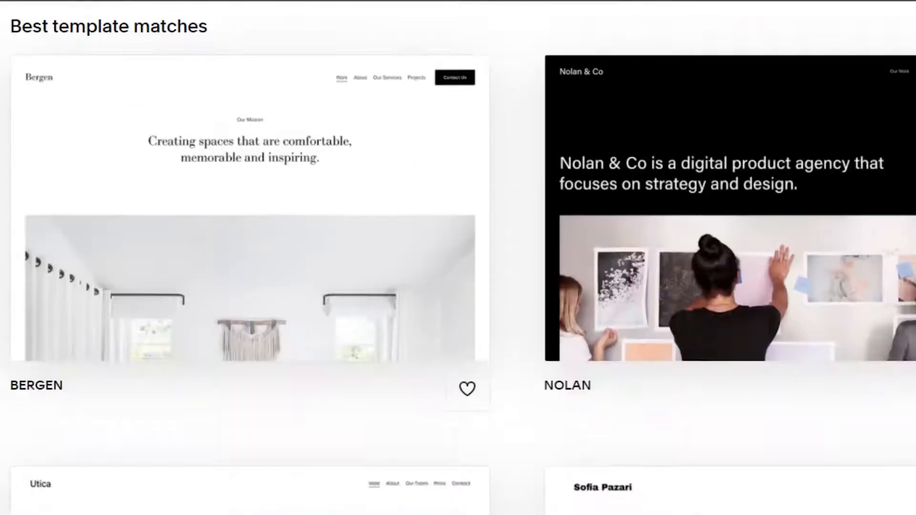
scroll(459, 258, up, 8)
scroll(459, 258, down, 4)
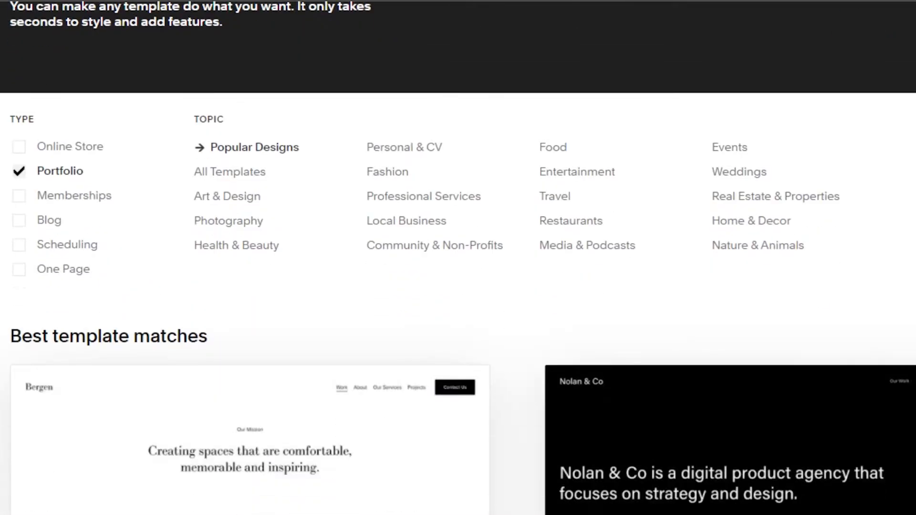
scroll(459, 258, down, 10)
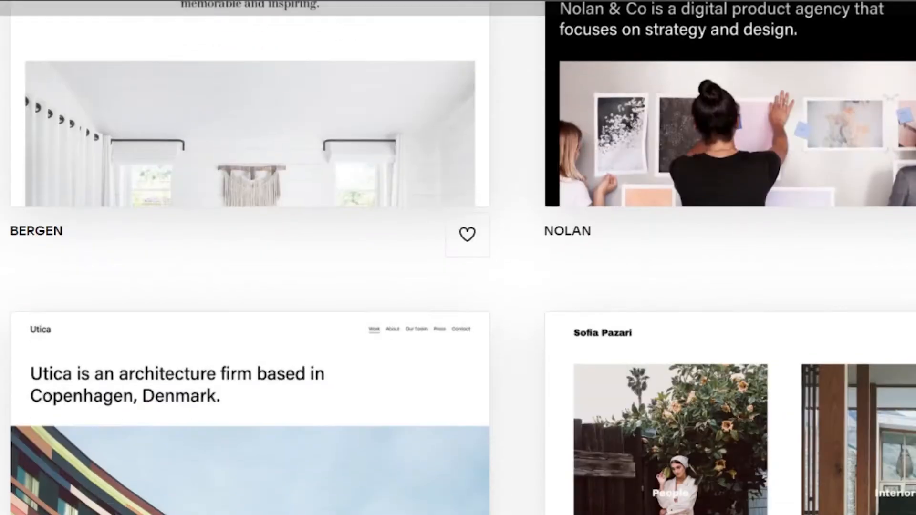
scroll(458, 258, up, 3)
scroll(458, 258, down, 18)
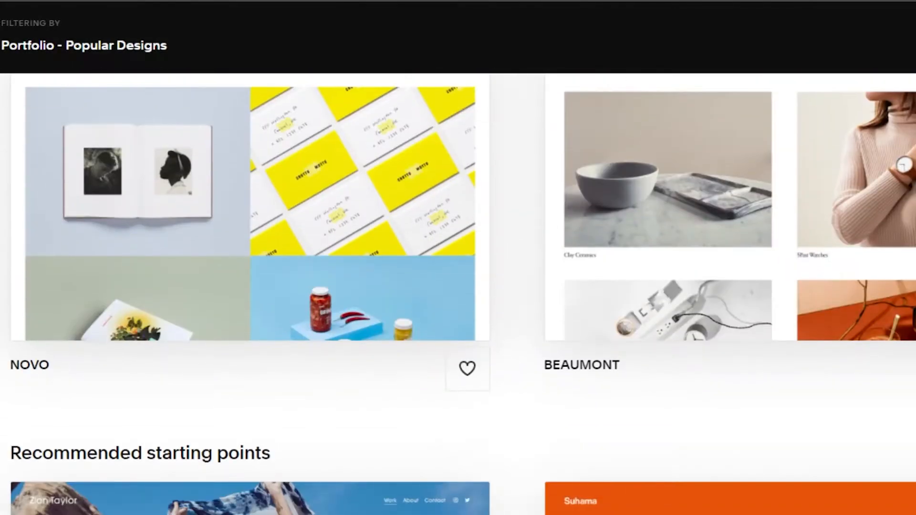
scroll(795, 123, down, 4)
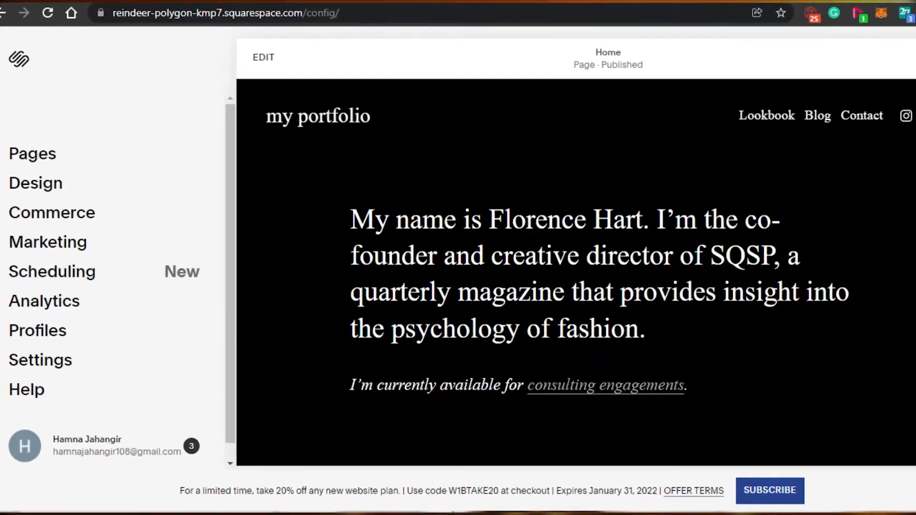
Review the content of the "my portfolio" site's Home page from its introduction down to the footer.
scroll(573, 272, down, 10)
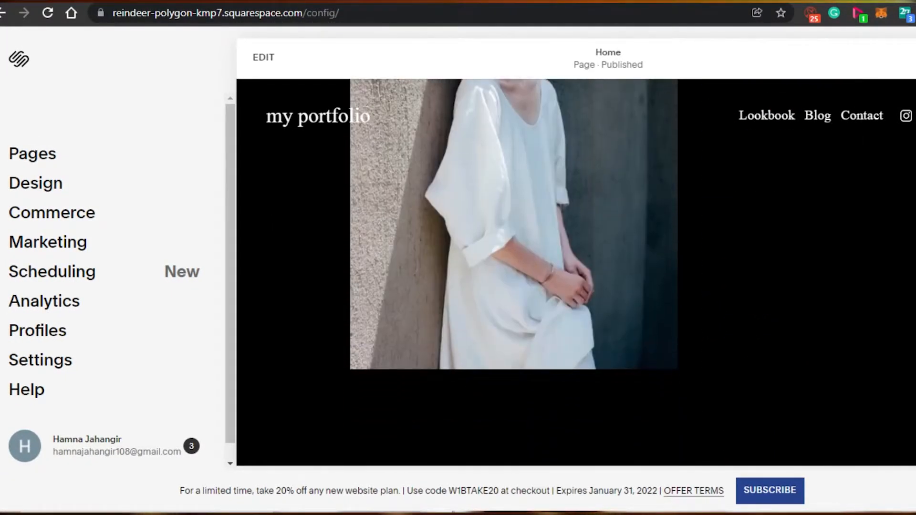
scroll(573, 272, down, 15)
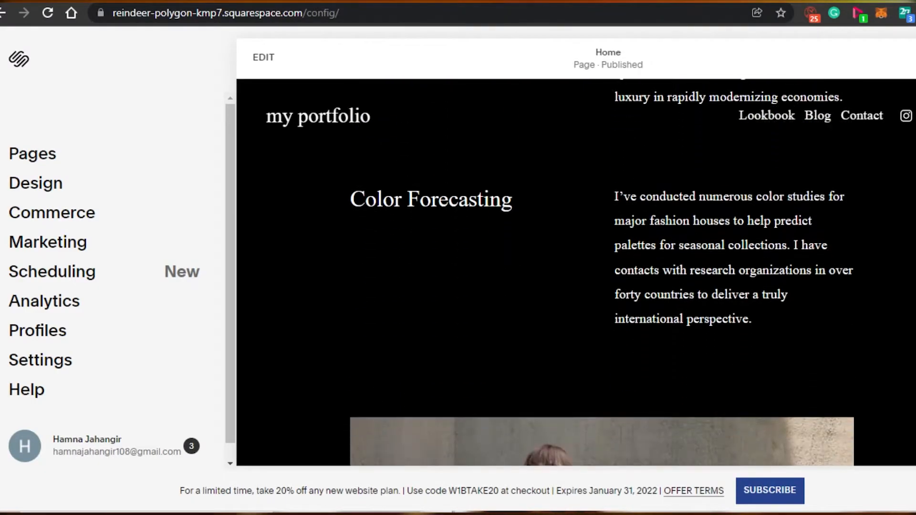
scroll(573, 272, down, 15)
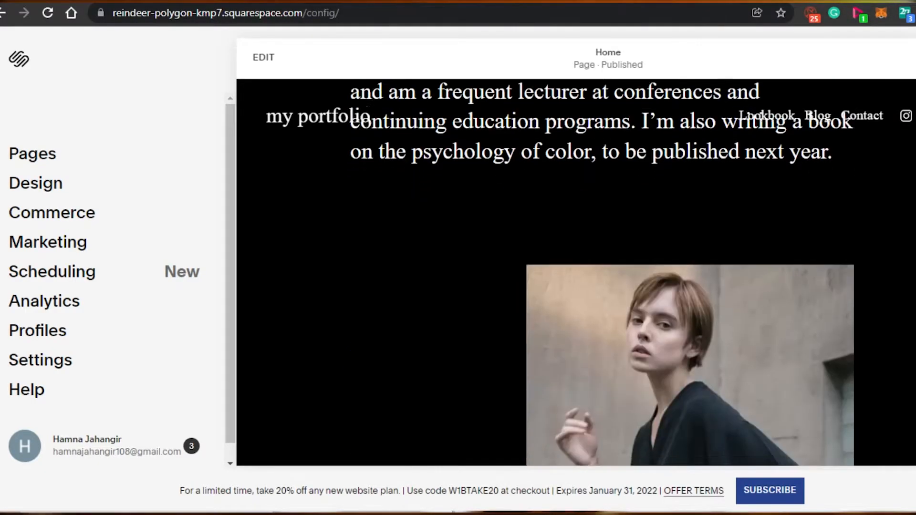
scroll(573, 272, down, 3)
scroll(573, 272, up, 15)
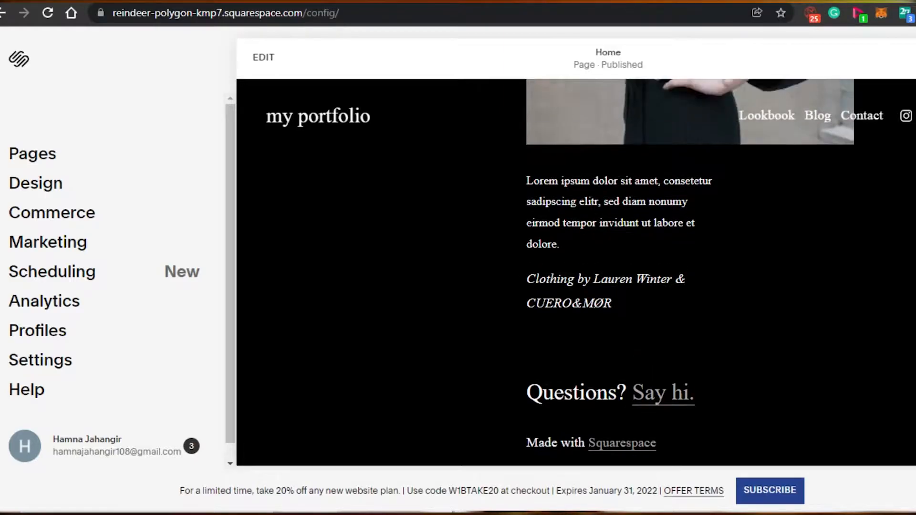
Examine the site's list of pages and its Design settings, from Site Styles down to Custom CSS.
scroll(573, 272, up, 5)
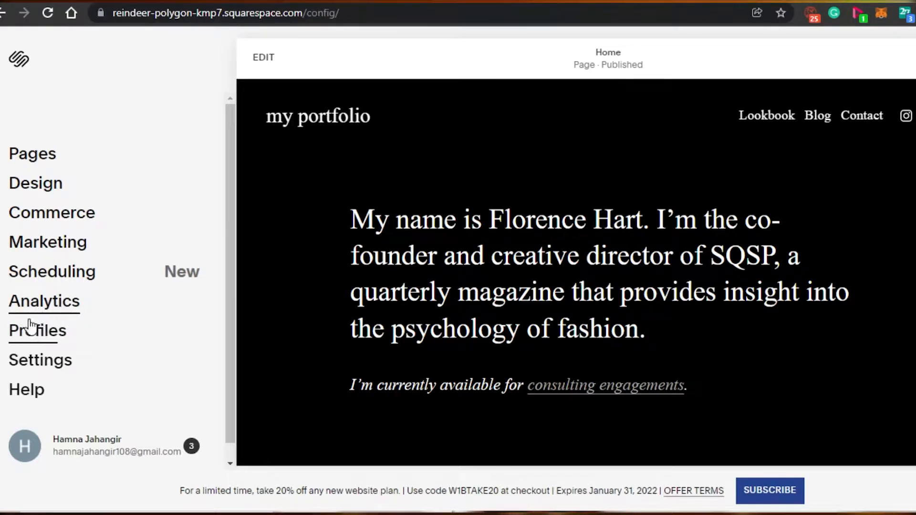
click(34, 164)
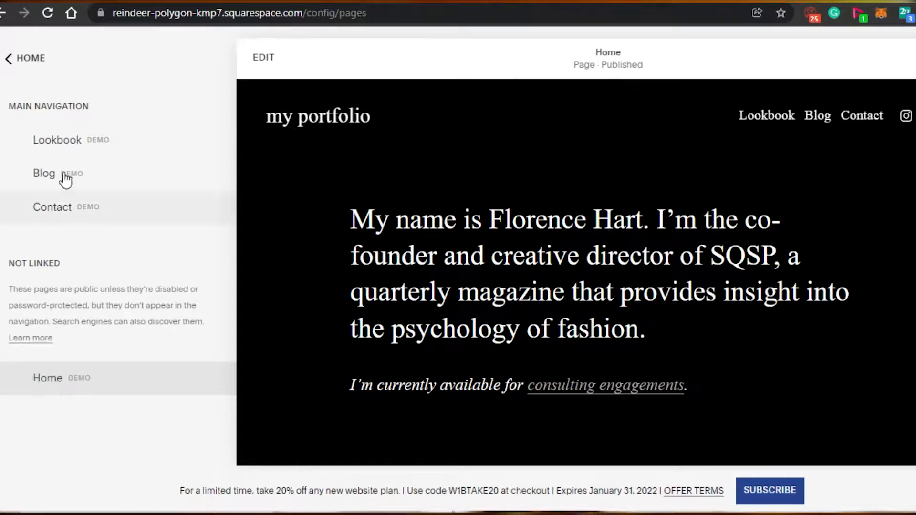
click(8, 60)
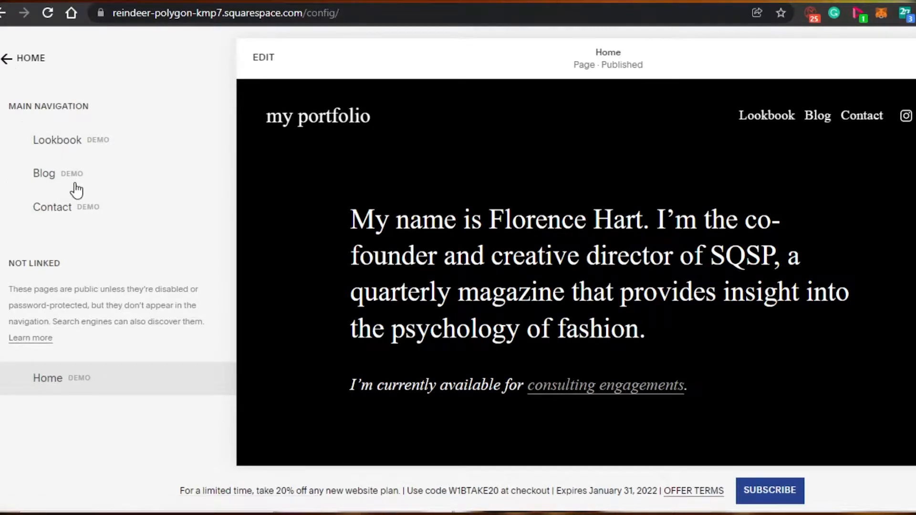
click(49, 190)
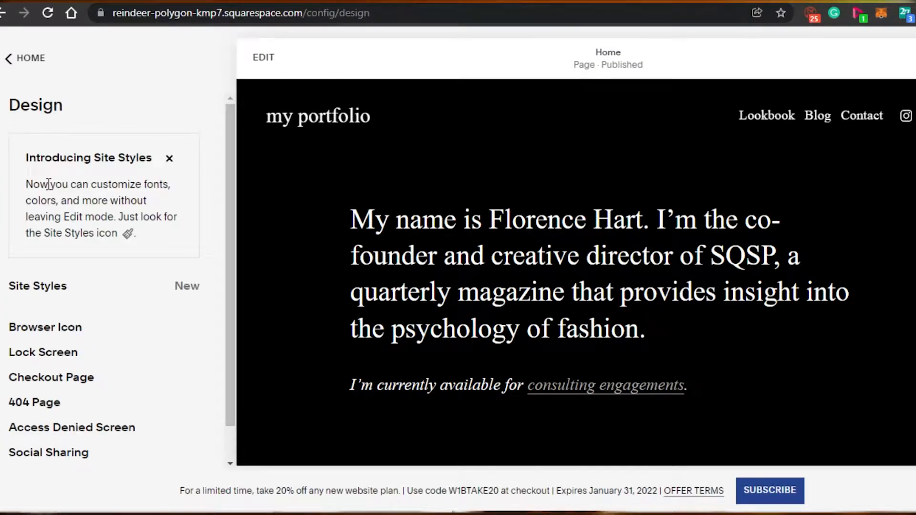
drag(231, 219, 227, 299)
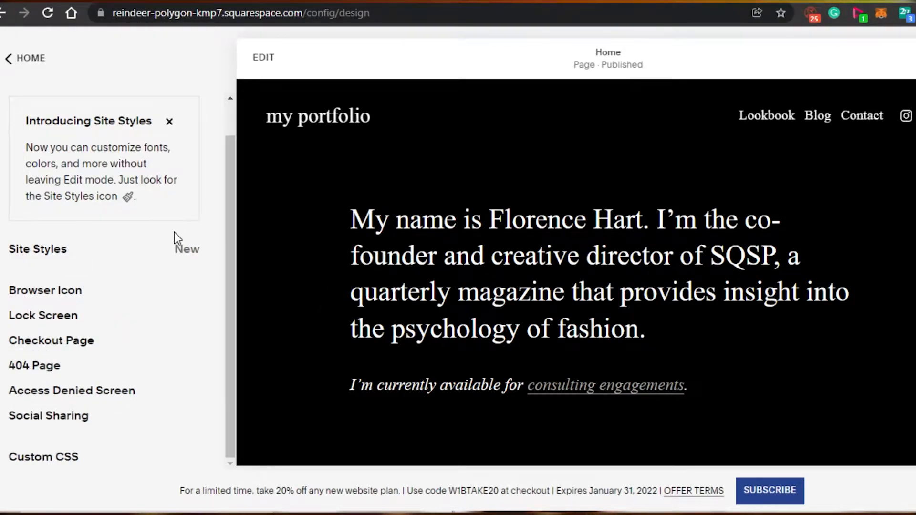
click(8, 58)
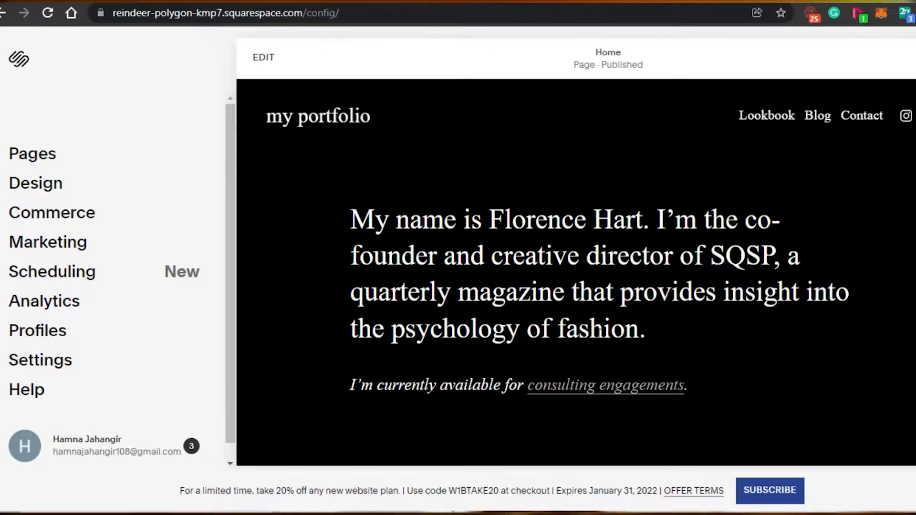
Open the Home page for editing and replace the person's name in the introduction heading with the new full name.
click(258, 60)
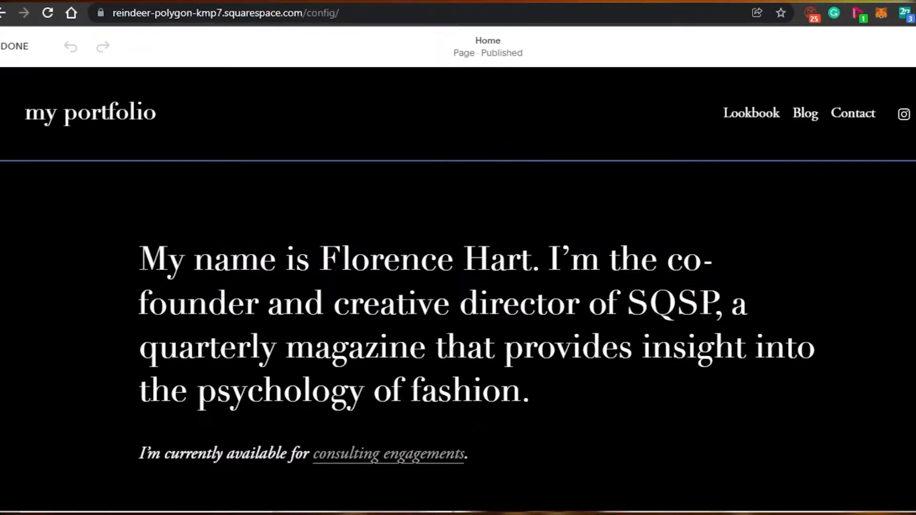
scroll(908, 211, down, 10)
scroll(458, 286, down, 15)
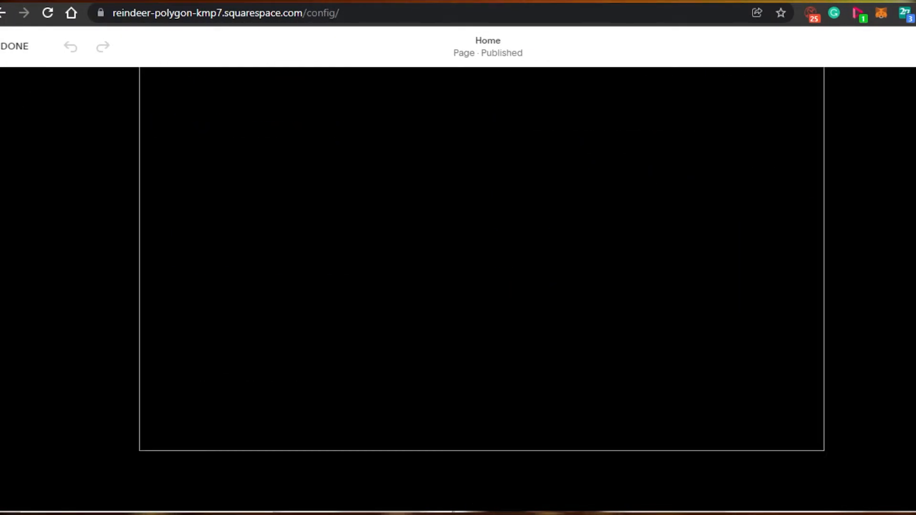
scroll(458, 286, up, 20)
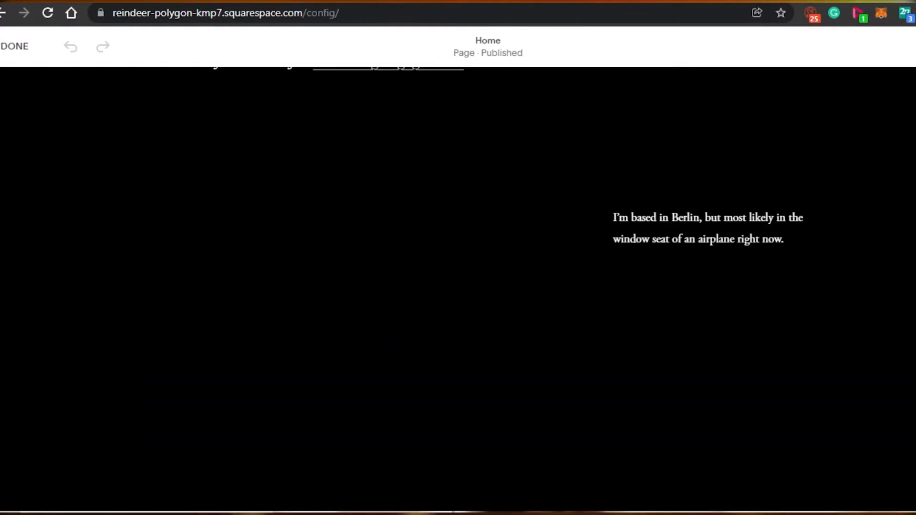
scroll(482, 291, up, 1)
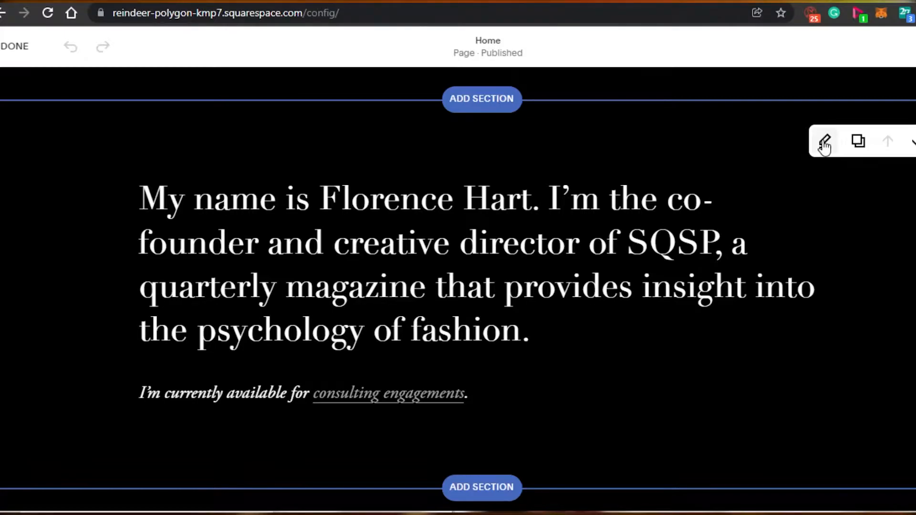
click(532, 200)
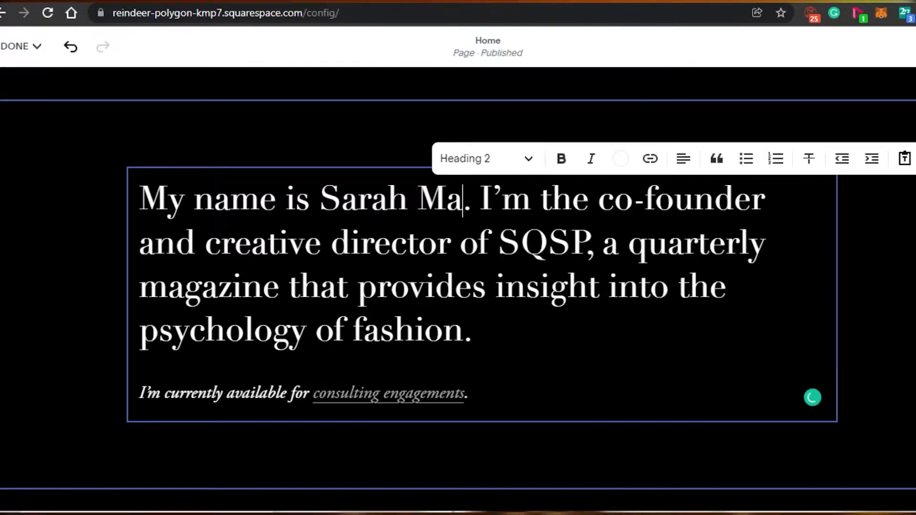
text(x)
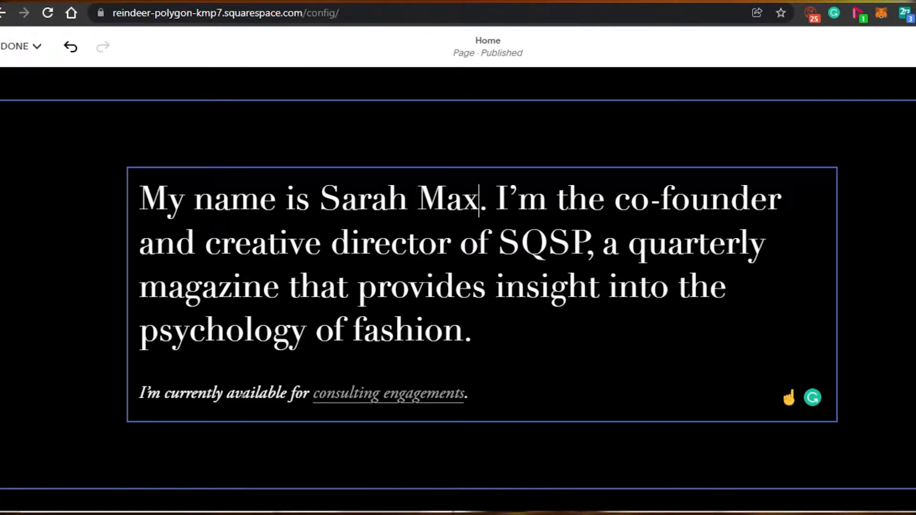
Cut the "I'm currently available for consulting engagements." line from the introduction text.
drag(140, 394, 468, 394)
right_click(404, 395)
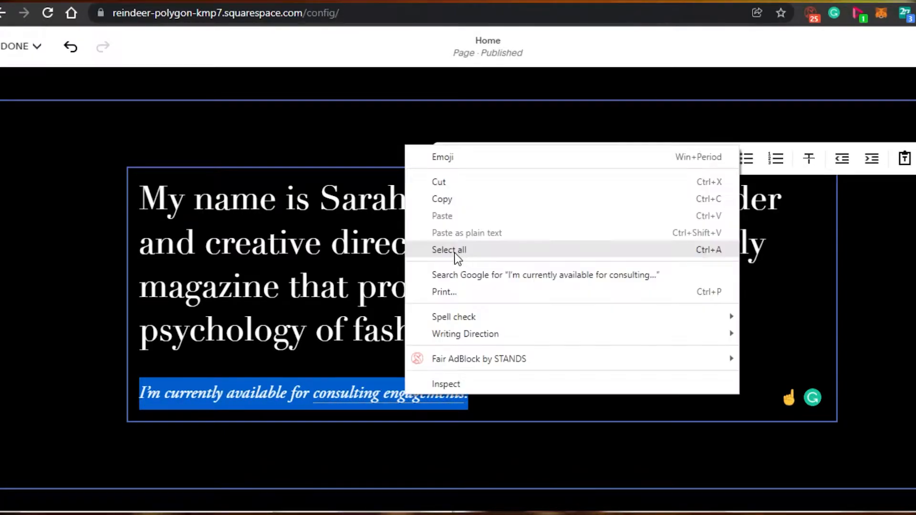
click(455, 187)
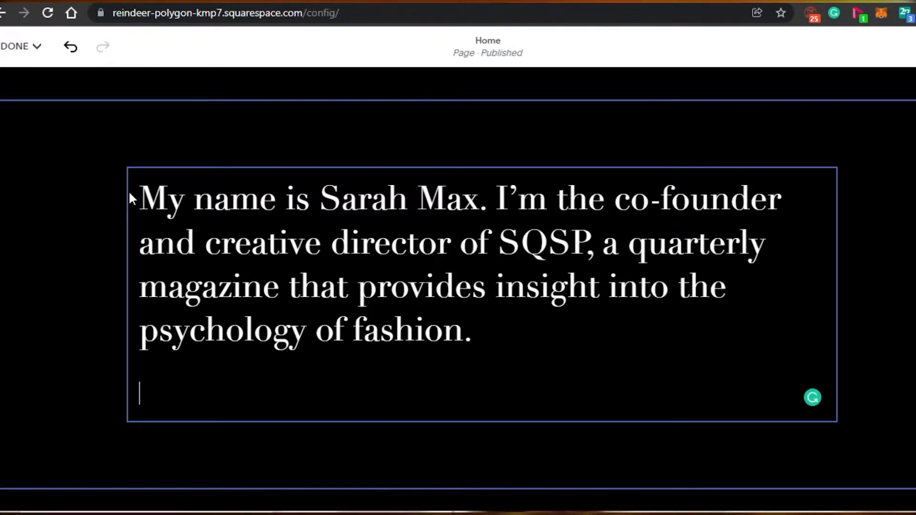
Set the whole introduction heading's text to the custom orange-red colour #FF4100.
drag(139, 198, 472, 334)
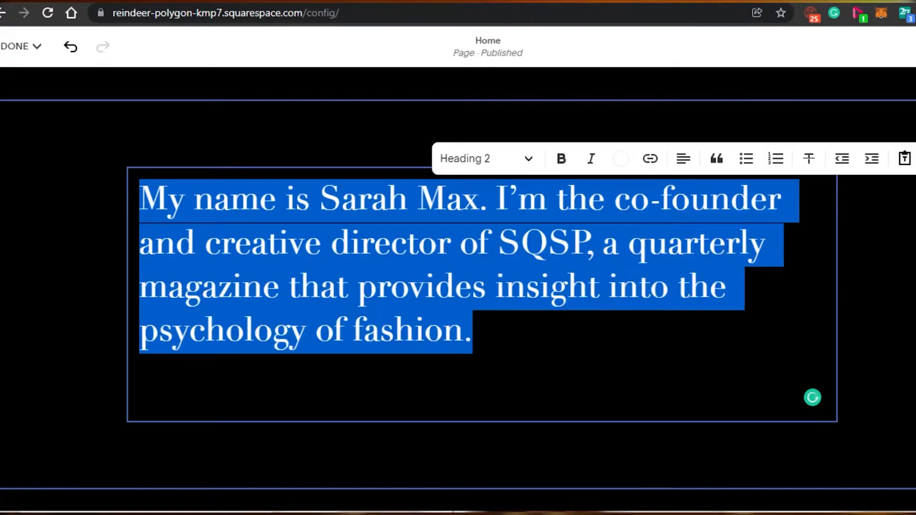
click(622, 164)
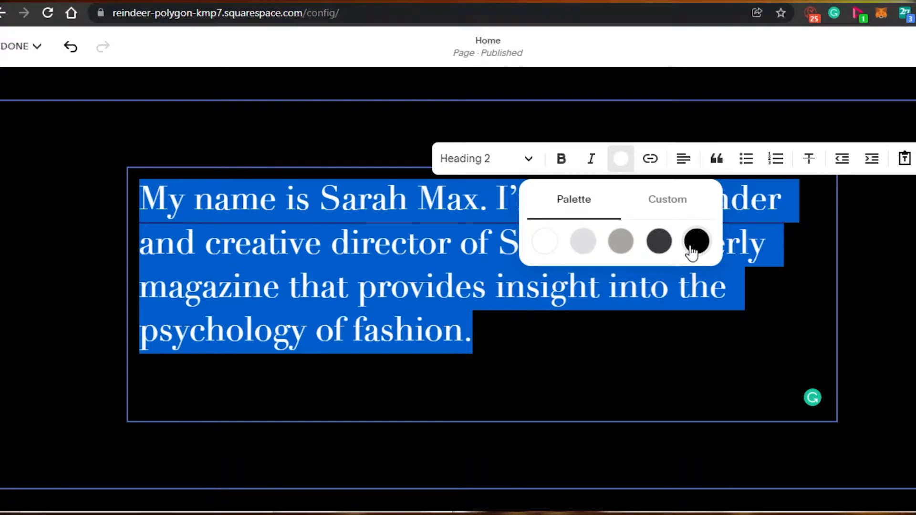
click(668, 209)
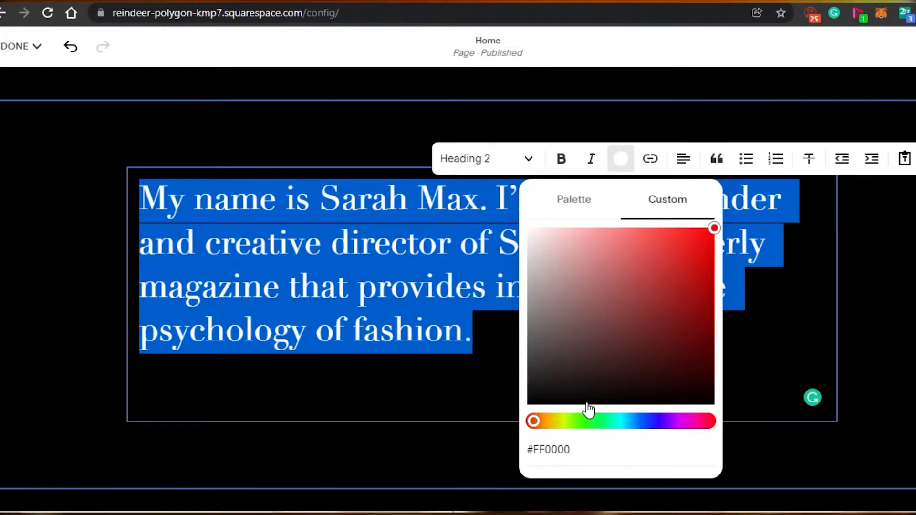
click(541, 421)
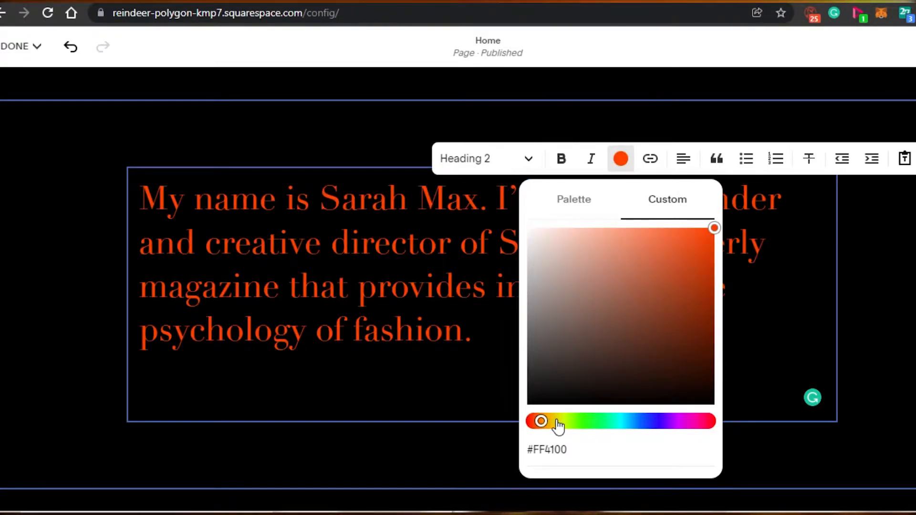
click(558, 422)
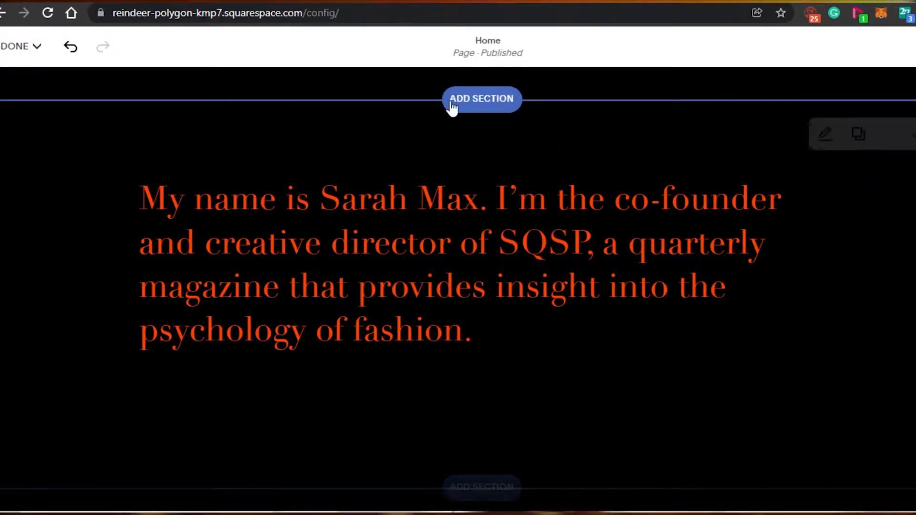
Add a Video section below the introduction, using the layout with the video left of the "Make it stand out." text.
click(477, 482)
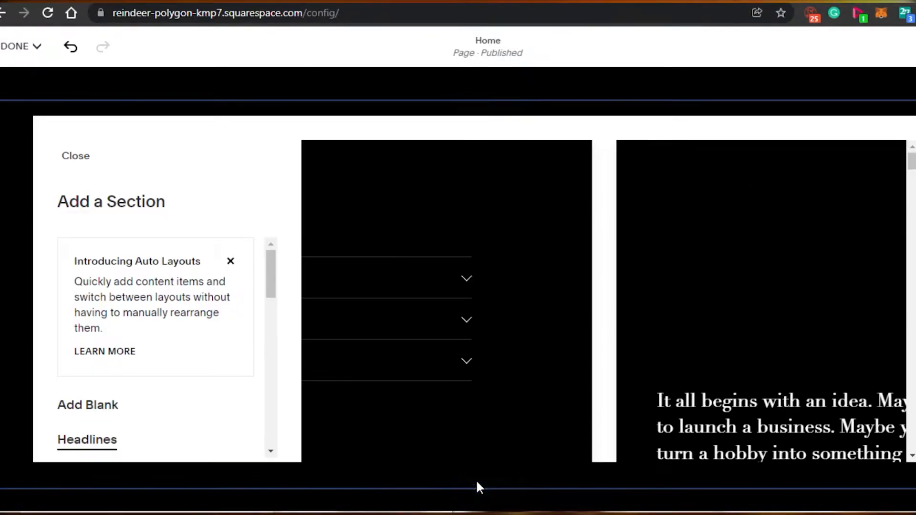
drag(272, 279, 268, 389)
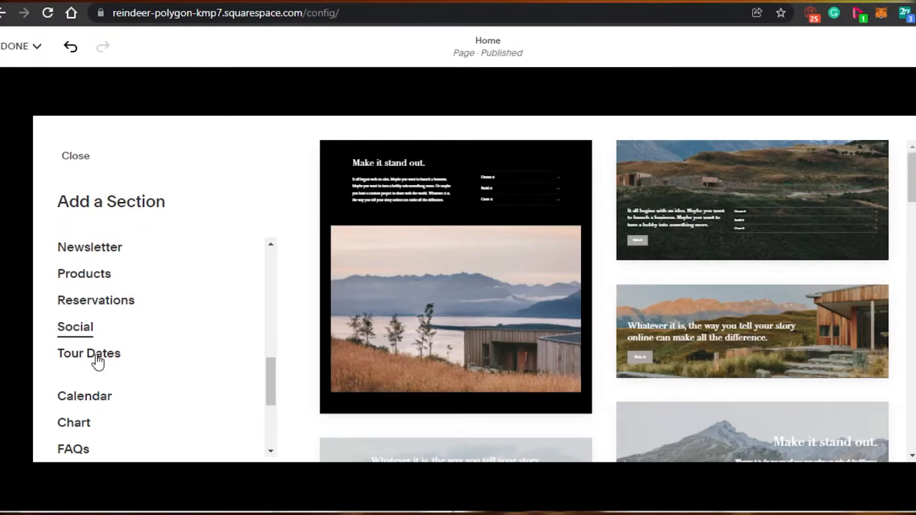
drag(274, 388, 270, 308)
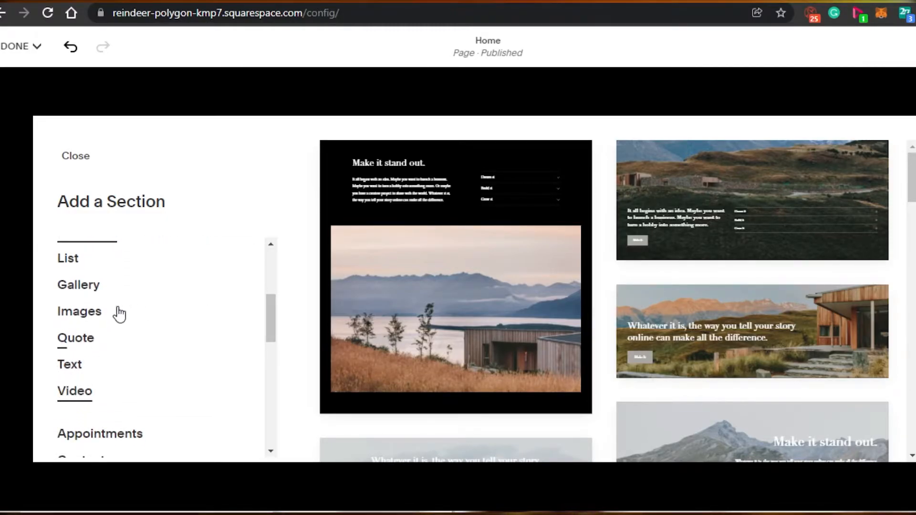
click(70, 393)
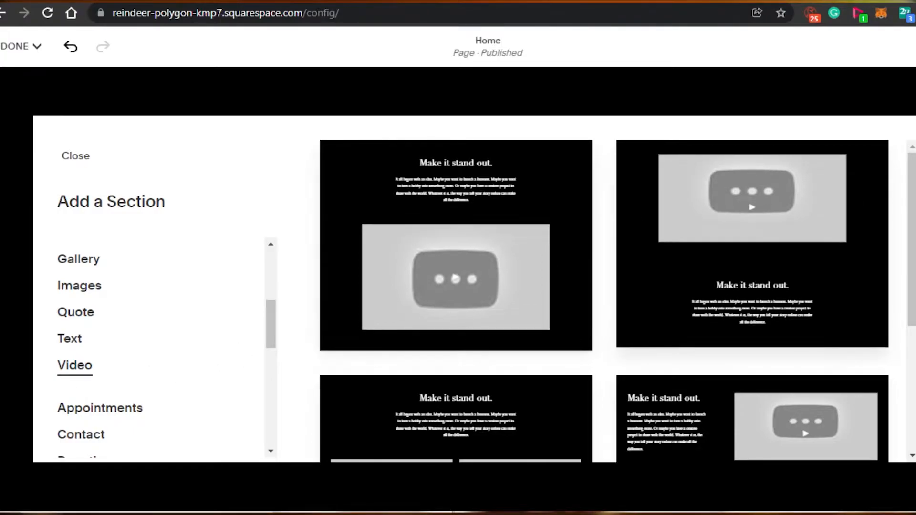
drag(912, 191, 912, 374)
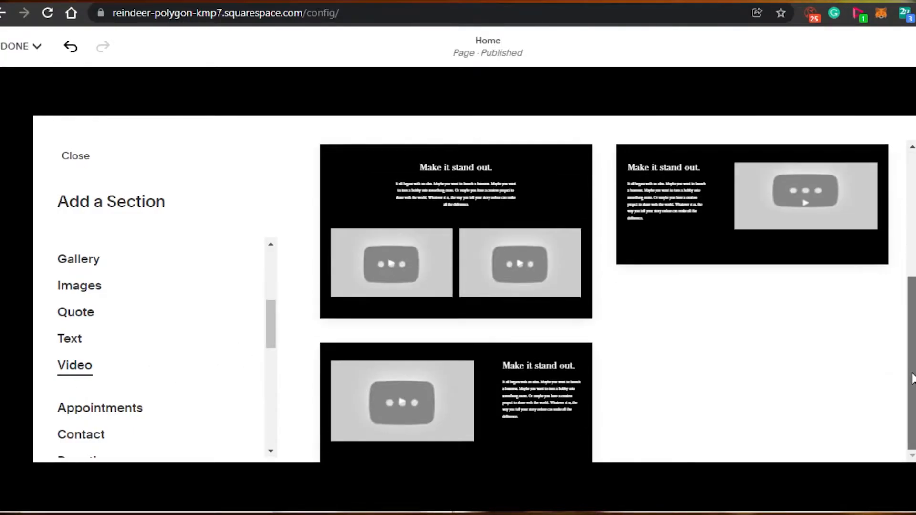
click(440, 412)
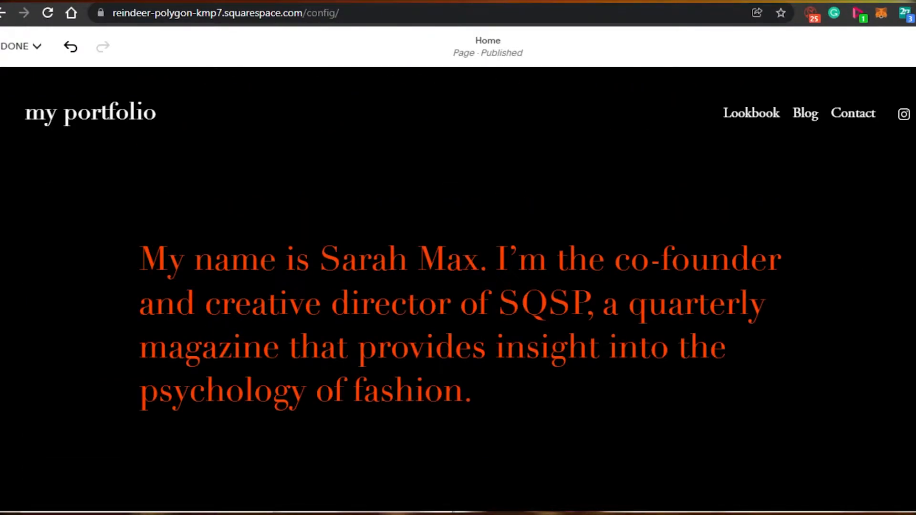
Review the new video block's content settings, including its URL and custom thumbnail, and set Caption to On.
scroll(458, 287, down, 10)
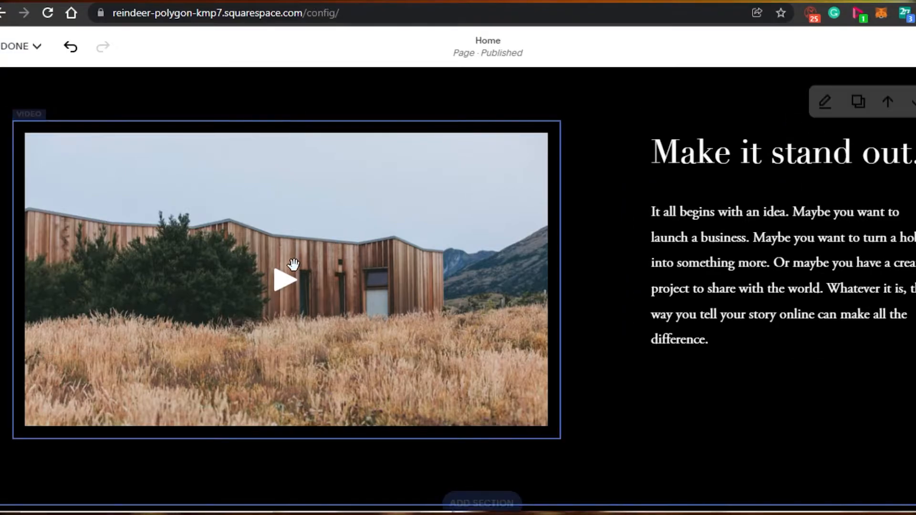
click(282, 289)
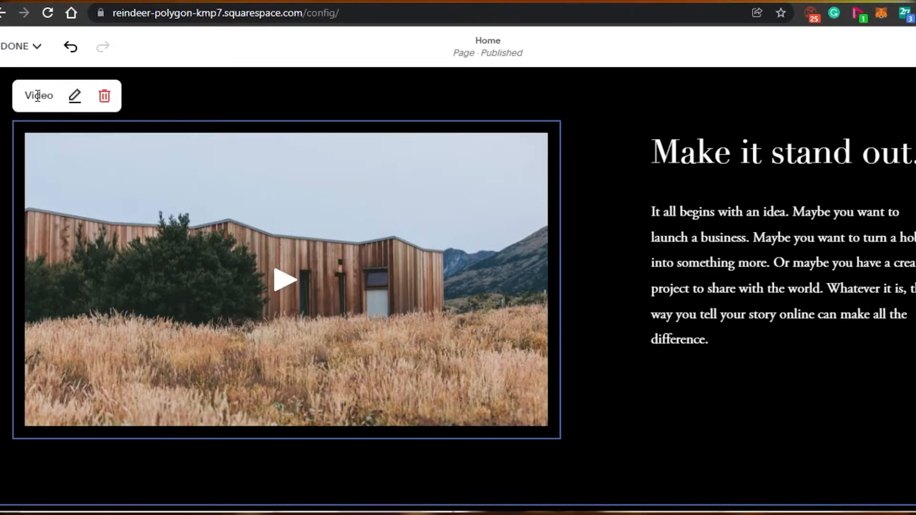
click(75, 99)
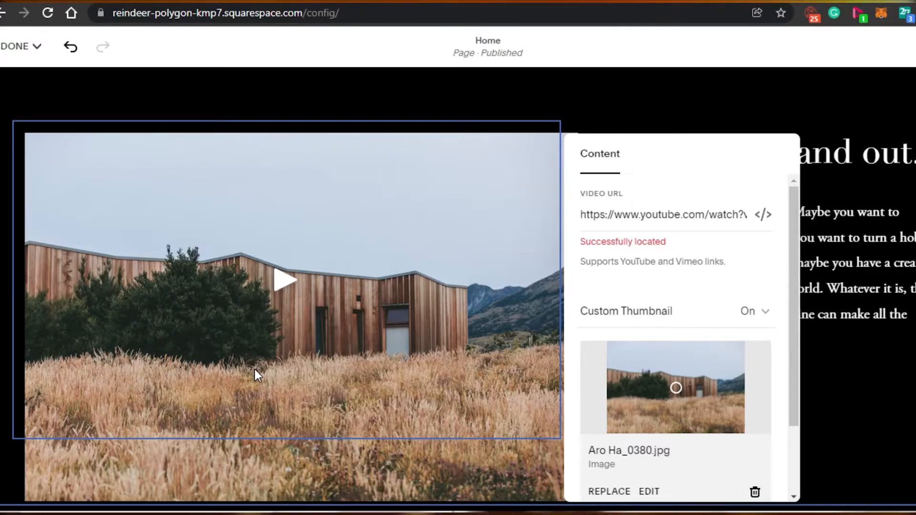
scroll(796, 410, down, 2)
scroll(787, 260, up, 2)
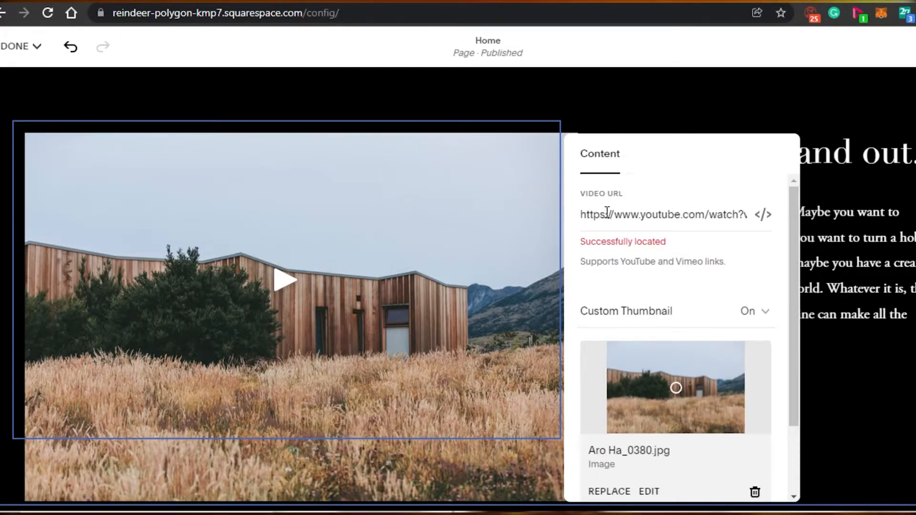
scroll(792, 209, down, 2)
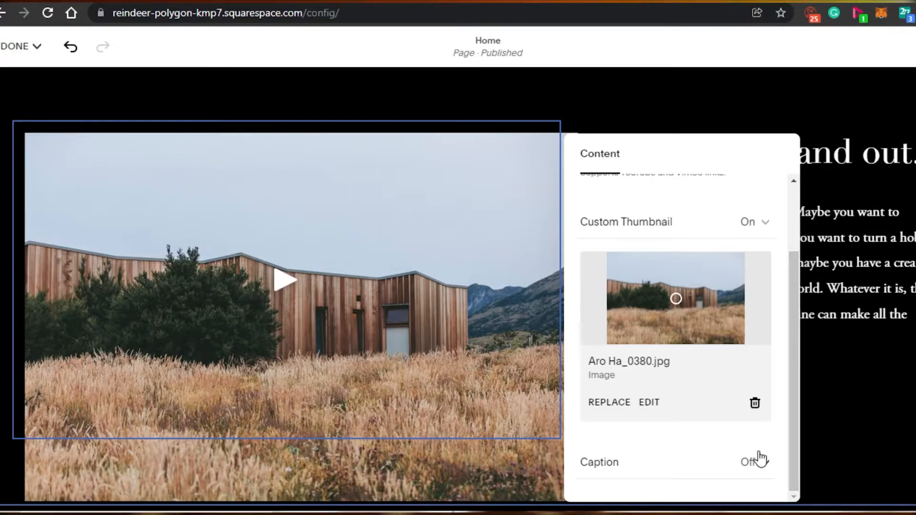
click(726, 462)
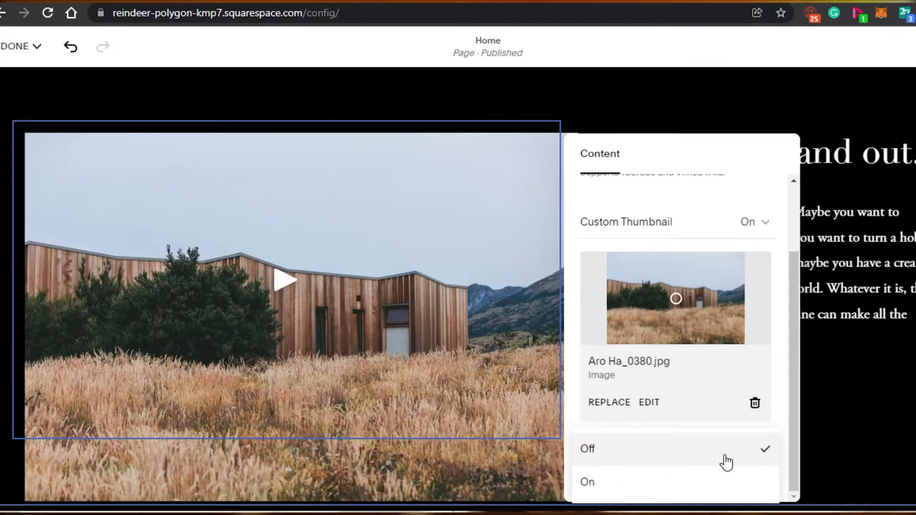
click(614, 499)
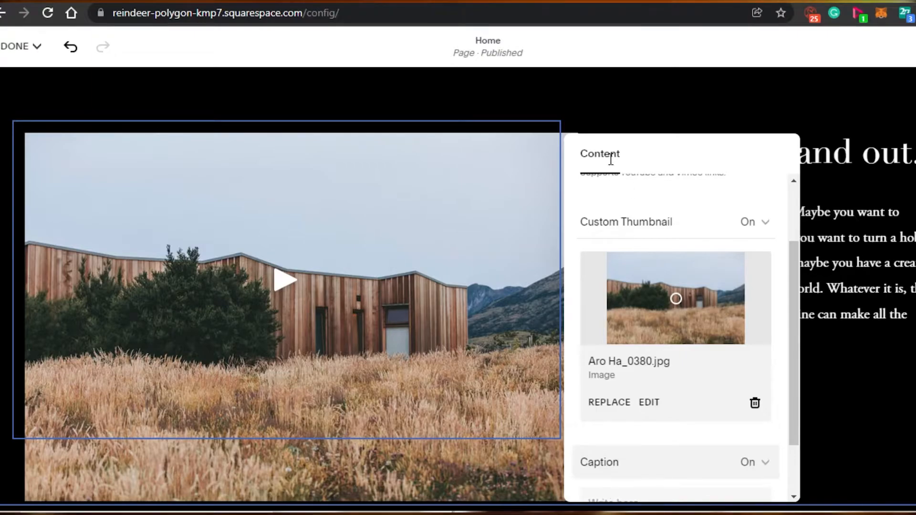
click(606, 105)
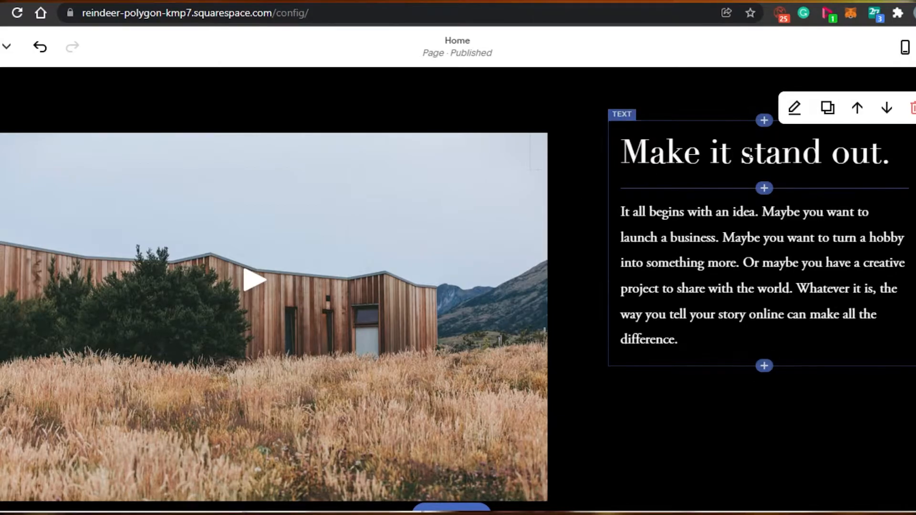
Look through the Home page's remaining template sections from the video section down to the footer.
scroll(841, 133, down, 5)
scroll(458, 289, down, 7)
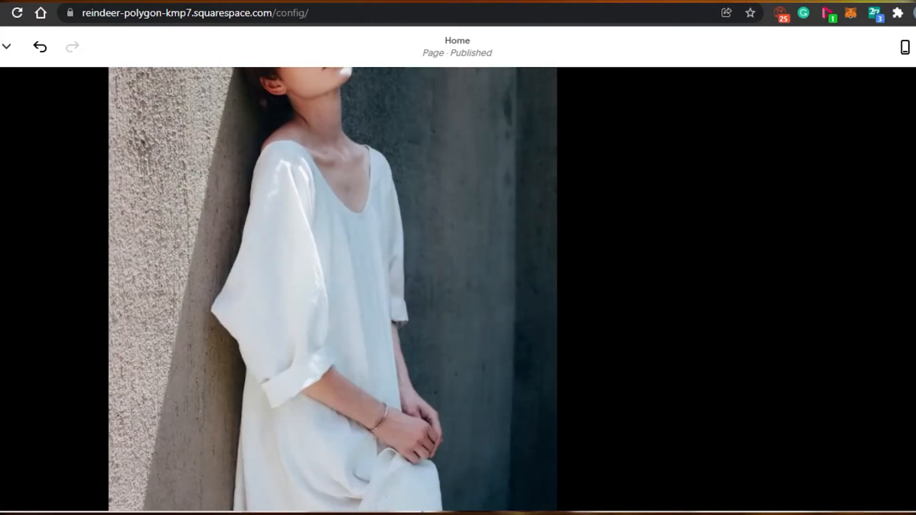
scroll(459, 289, up, 5)
scroll(458, 290, down, 19)
scroll(451, 291, down, 20)
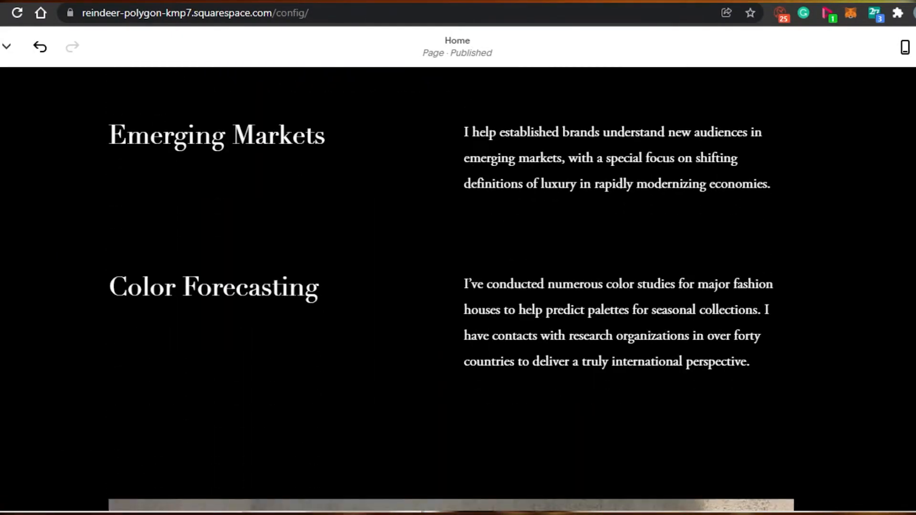
scroll(451, 291, down, 8)
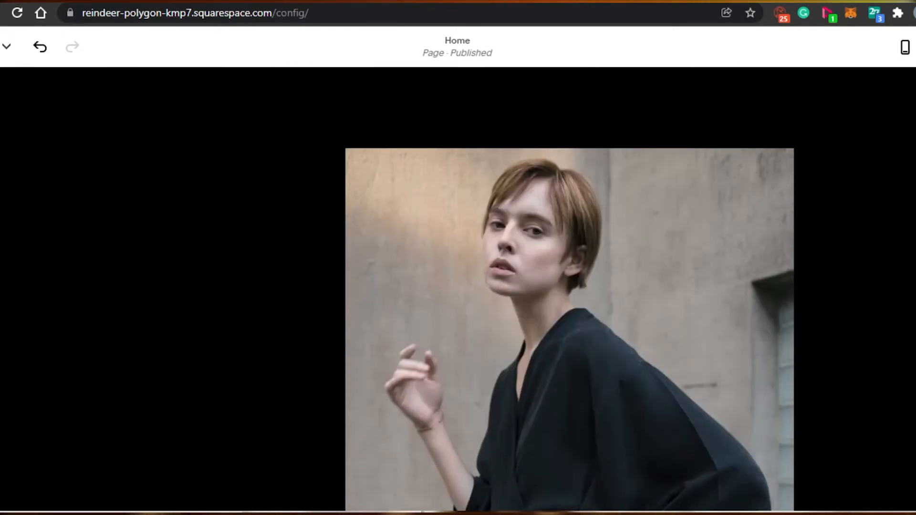
scroll(451, 290, up, 15)
scroll(451, 291, up, 12)
scroll(452, 291, down, 20)
scroll(451, 291, down, 18)
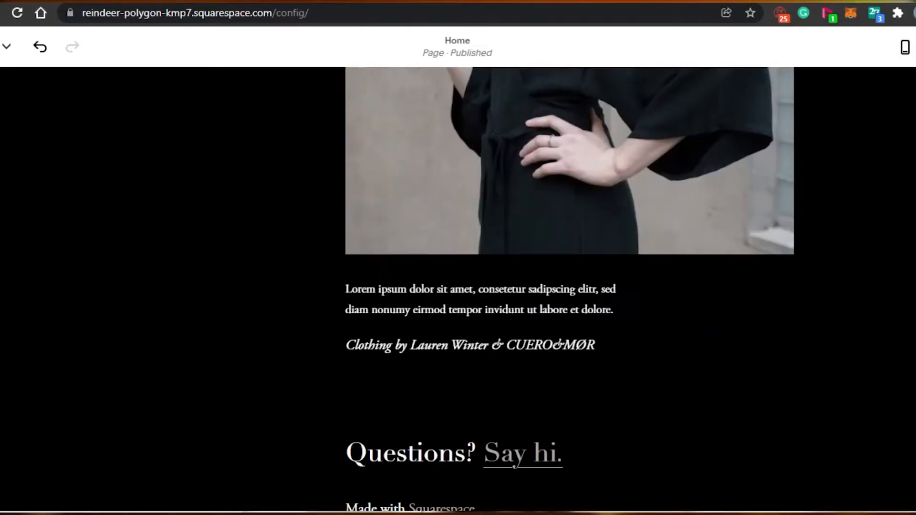
Remove the section above the footer containing the black-dress portrait and the Lorem ipsum caption.
scroll(451, 291, up, 10)
scroll(451, 290, down, 10)
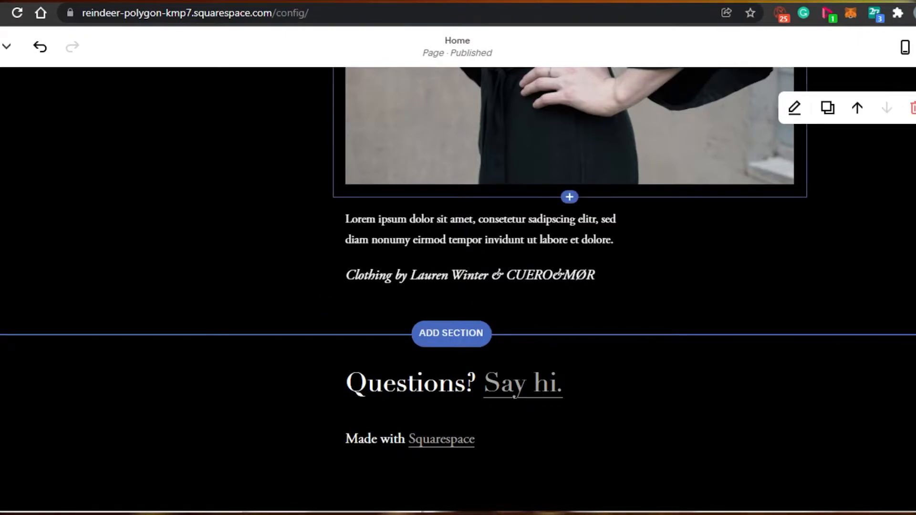
click(913, 107)
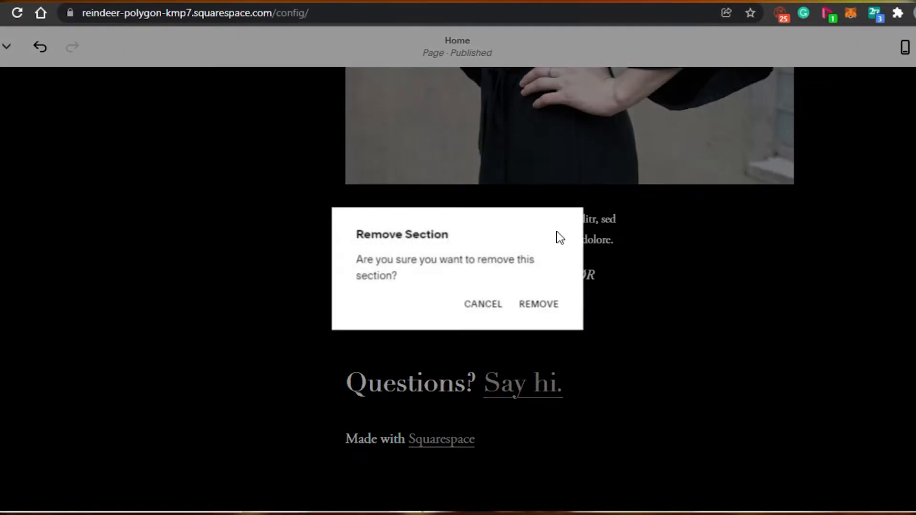
click(539, 306)
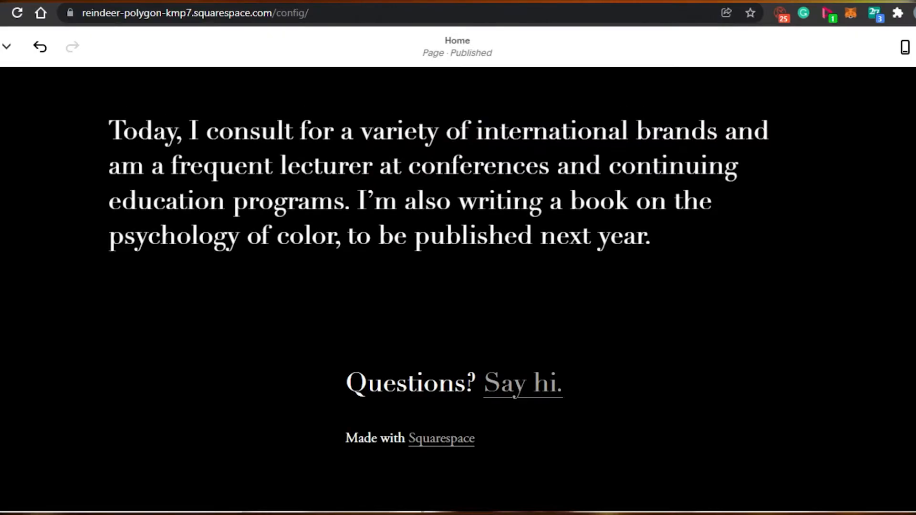
Check the remaining sections between the video and the footer for a place to insert new content.
scroll(451, 291, up, 15)
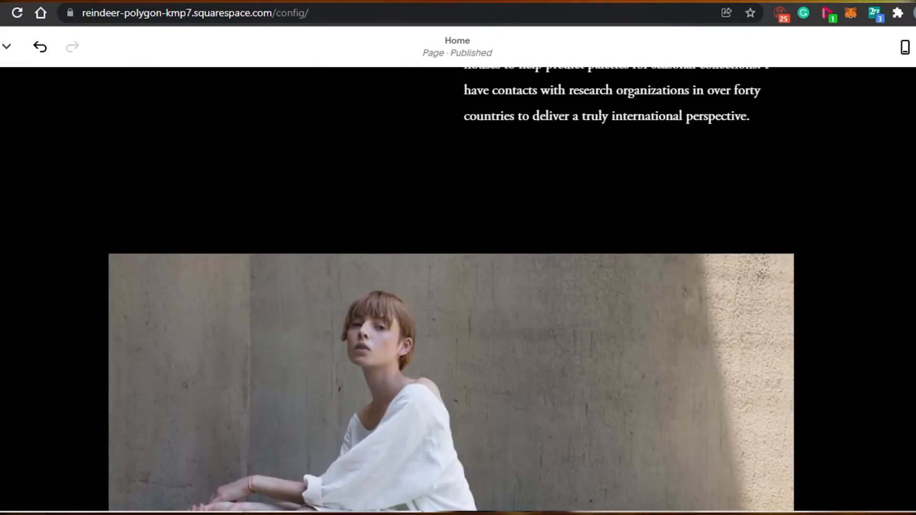
scroll(451, 291, up, 8)
scroll(451, 291, down, 15)
scroll(451, 291, up, 5)
scroll(451, 291, down, 15)
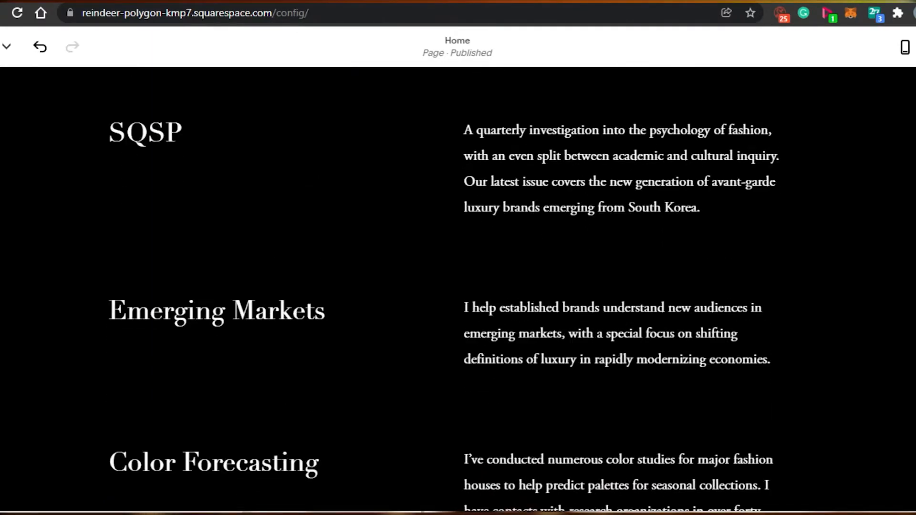
scroll(465, 156, up, 12)
scroll(465, 155, down, 5)
scroll(465, 155, up, 1)
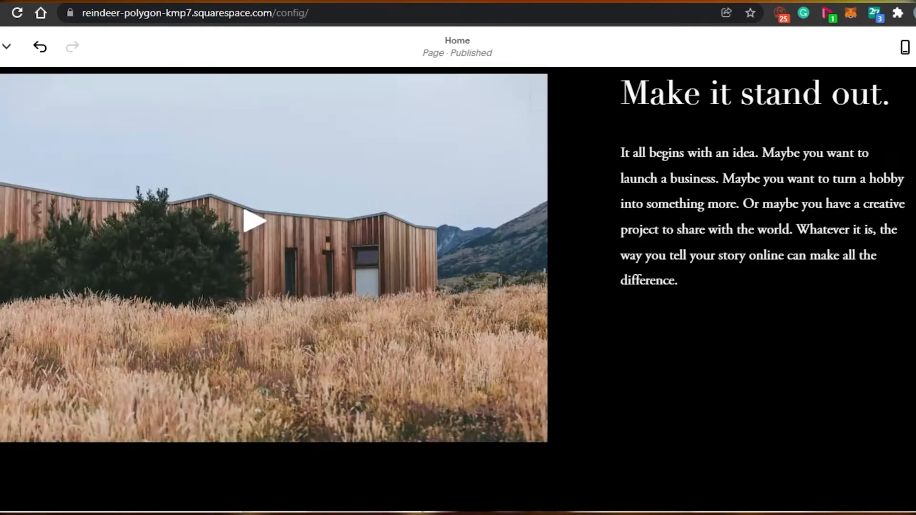
scroll(279, 286, down, 12)
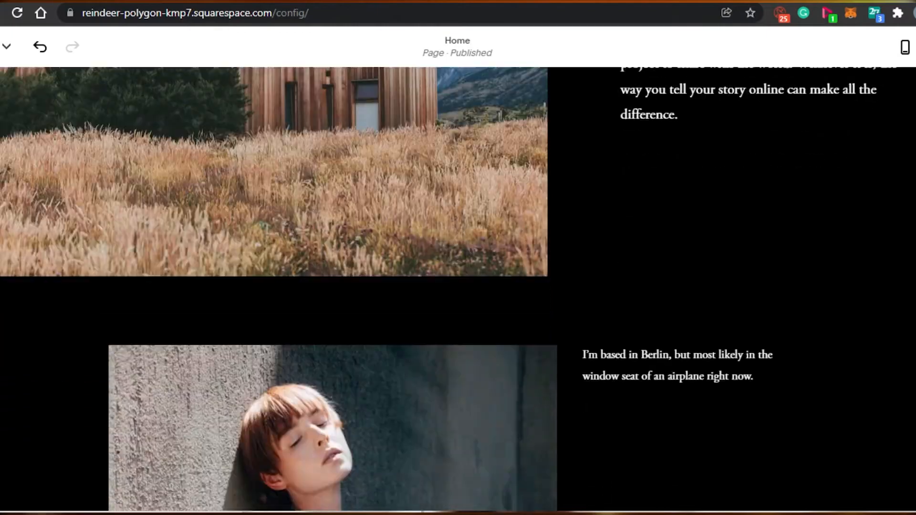
scroll(812, 235, down, 1)
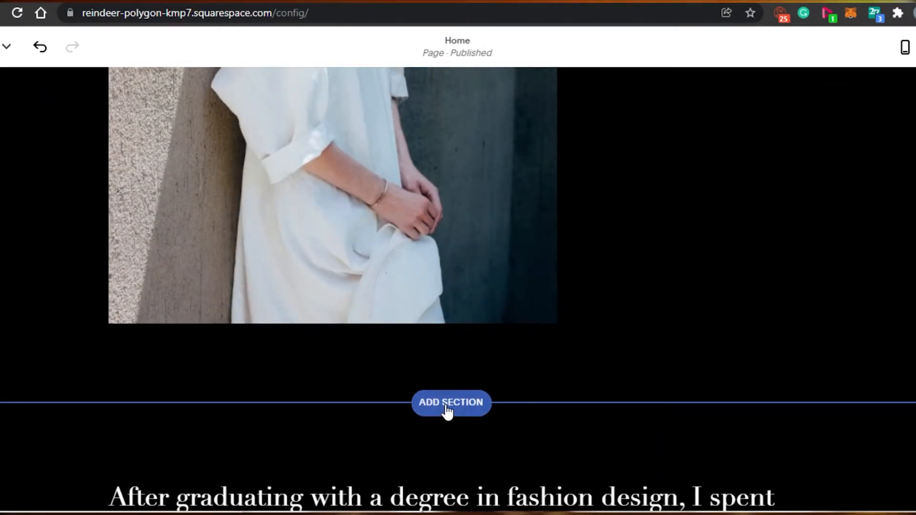
Add a Contact section below the "I'm based in Berlin" portrait section, using the layout with contact details and a Name, Email and Message form.
click(448, 410)
drag(248, 327, 248, 356)
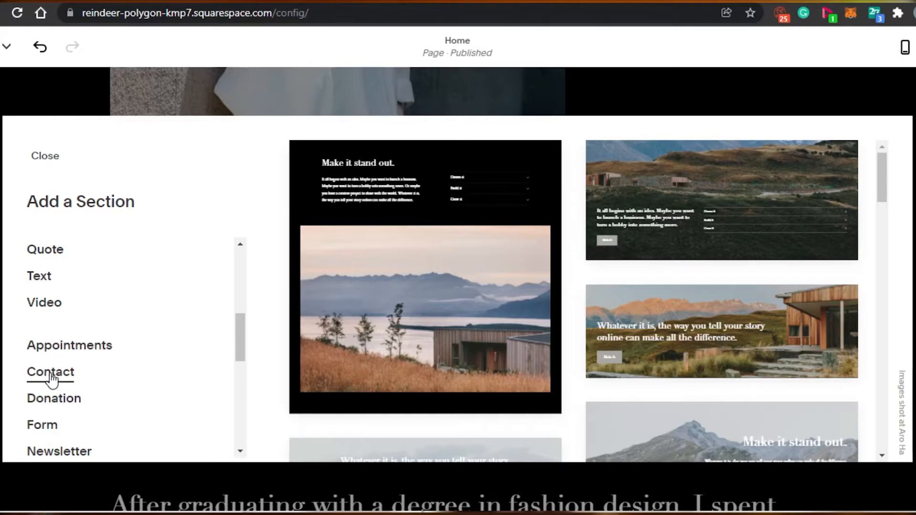
click(69, 374)
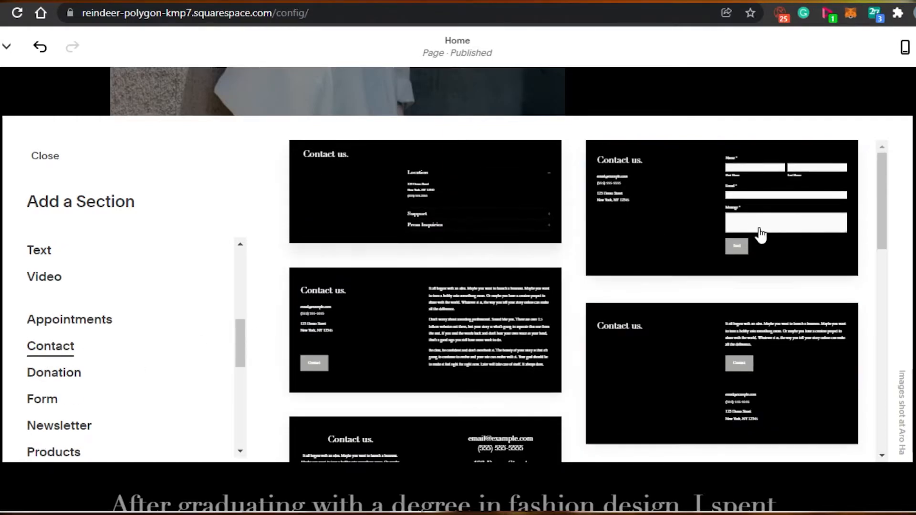
scroll(881, 215, down, 2)
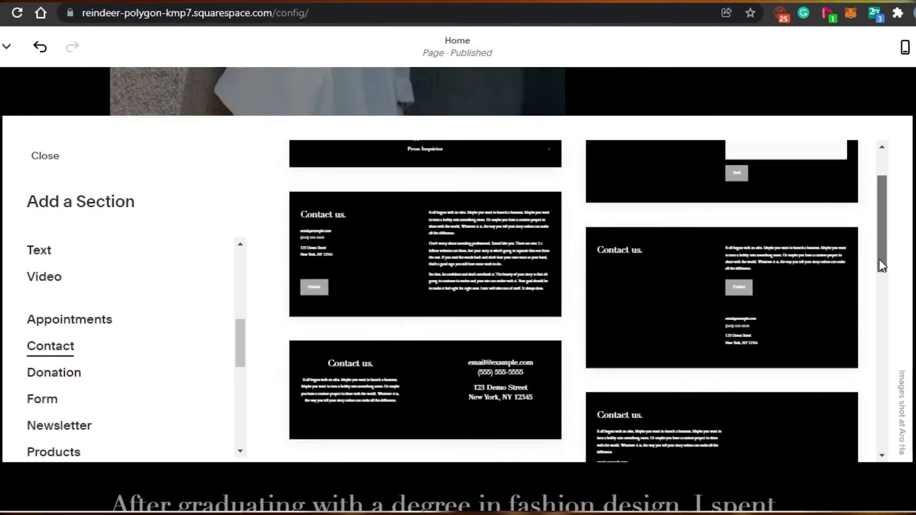
drag(880, 259, 881, 167)
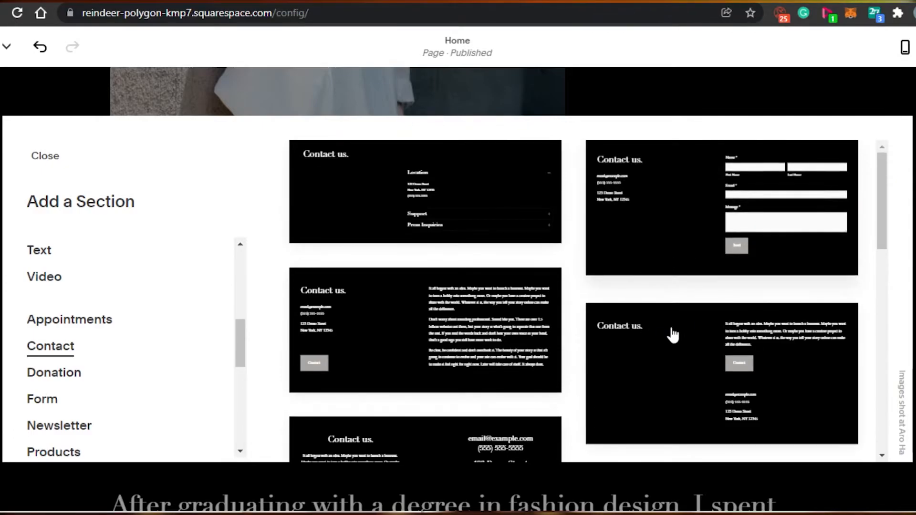
click(669, 226)
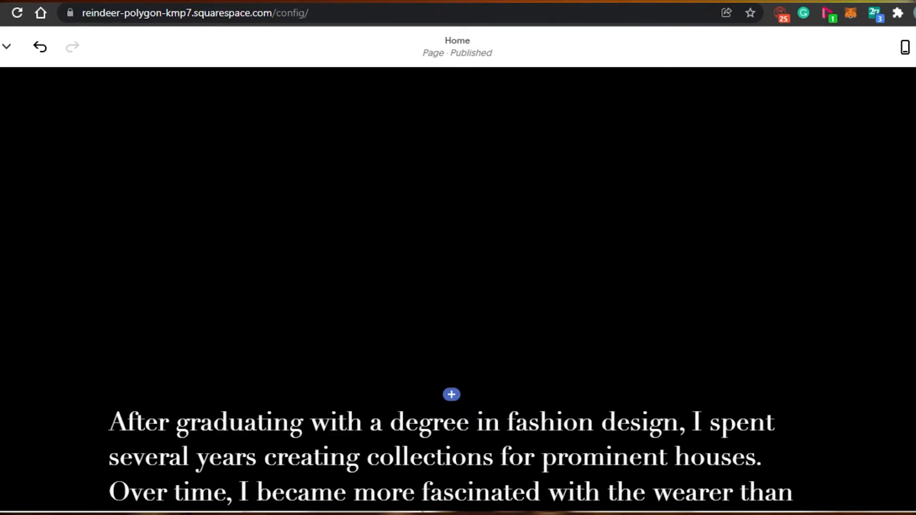
Review the new "Contact us." section, including its contact details, social links and form fields.
scroll(459, 286, up, 12)
scroll(458, 286, down, 10)
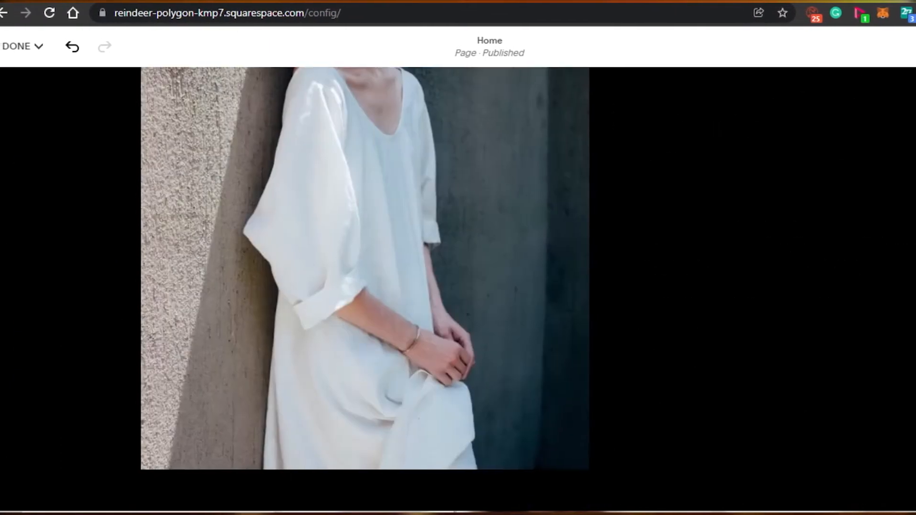
scroll(458, 286, down, 6)
scroll(459, 287, up, 5)
scroll(459, 287, down, 4)
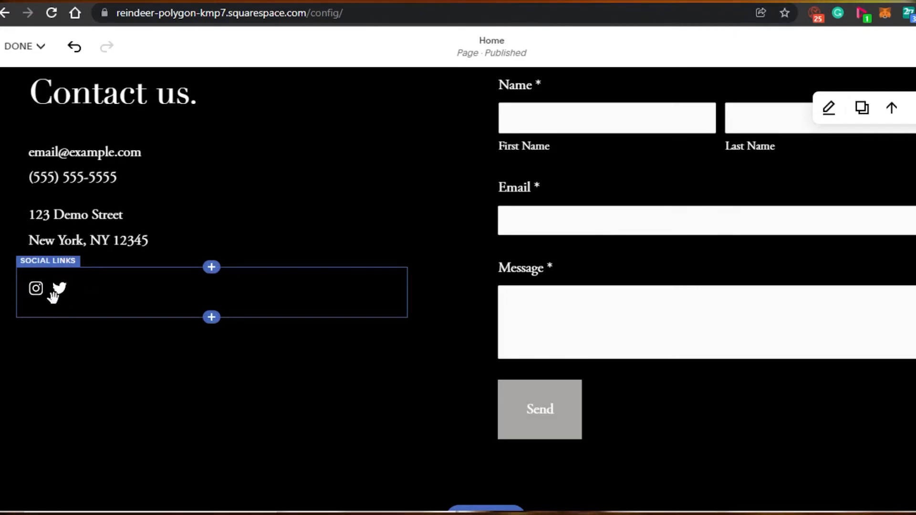
scroll(875, 385, up, 4)
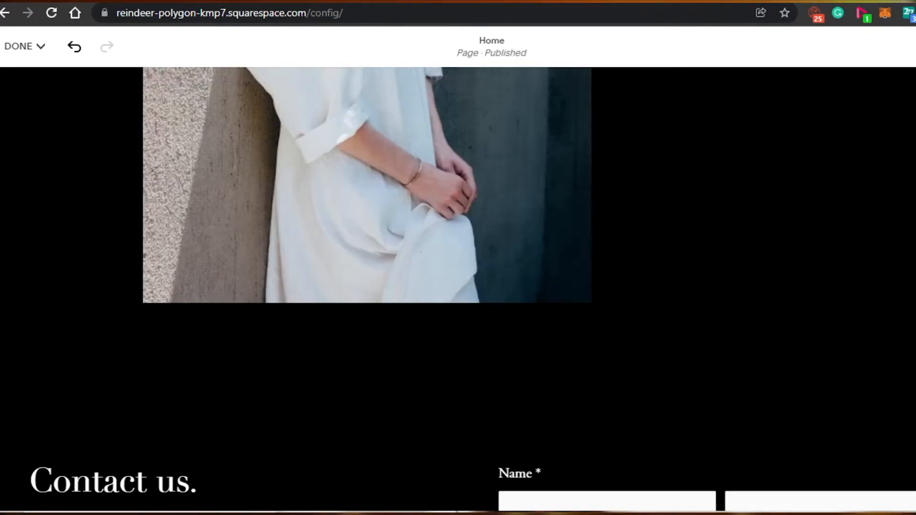
scroll(458, 286, down, 6)
scroll(458, 286, up, 7)
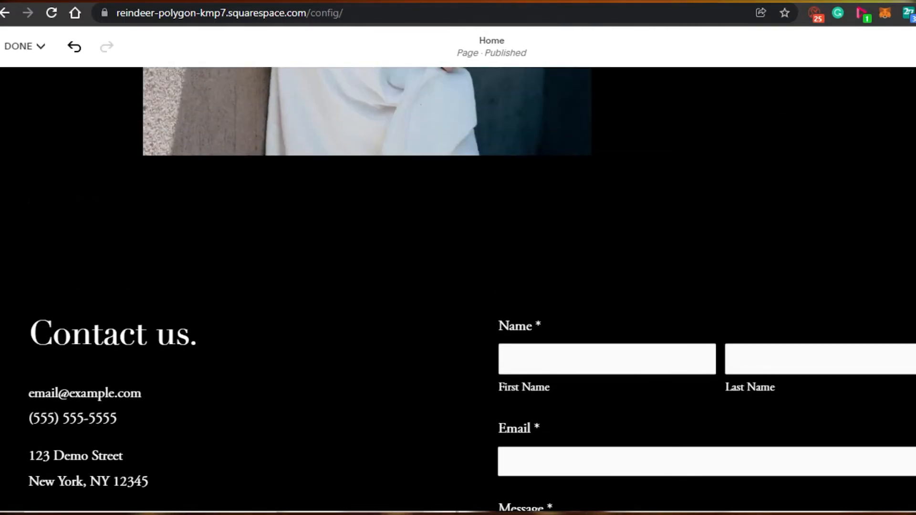
Replace the digits after the area code in the "Contact us." phone number with new ones.
scroll(458, 287, down, 3)
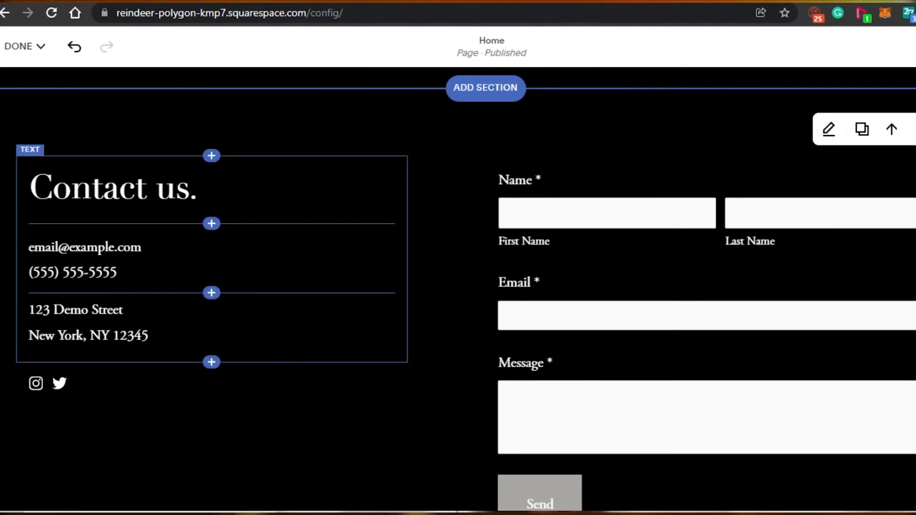
click(117, 273)
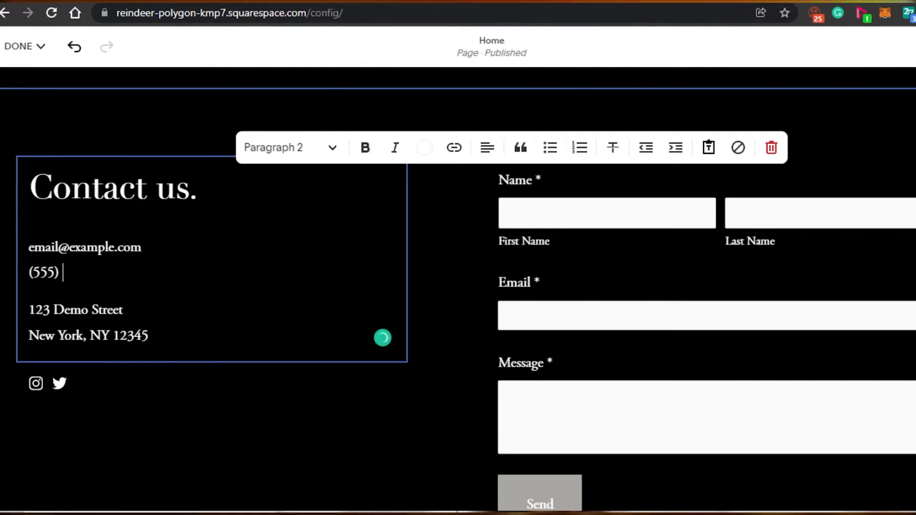
text(9999999)
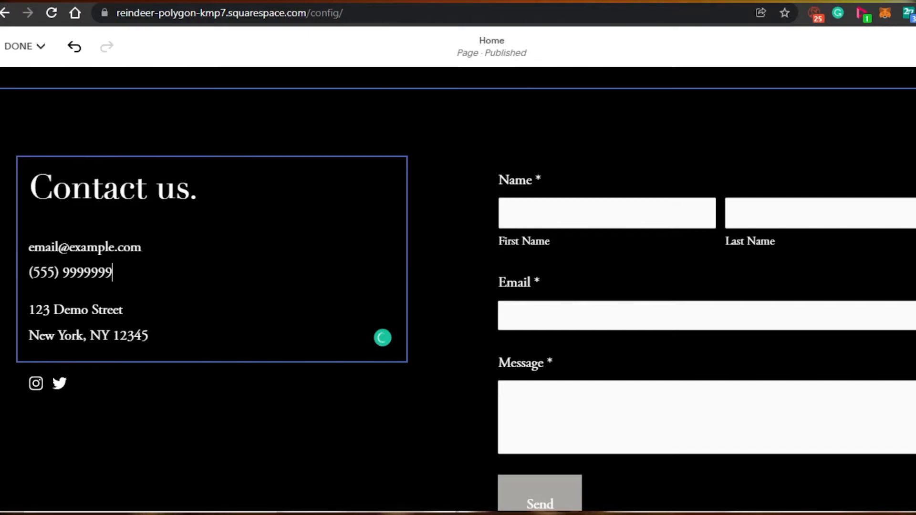
Remove the section listing SQSP, Emerging Markets and Color Forecasting.
scroll(458, 292, down, 20)
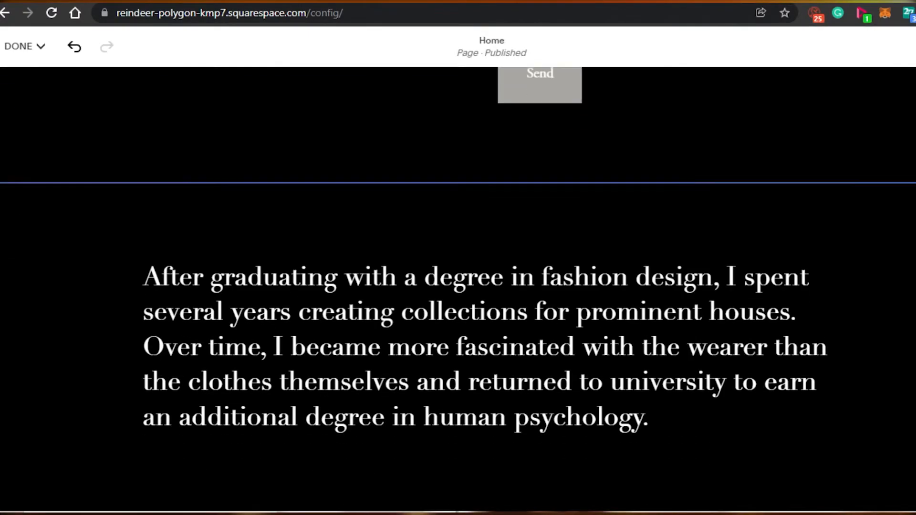
scroll(459, 291, up, 3)
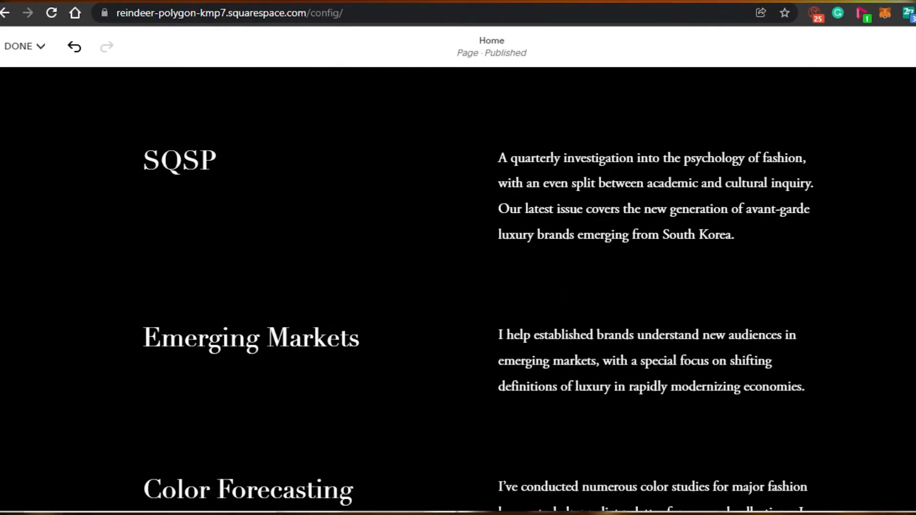
scroll(459, 291, down, 2)
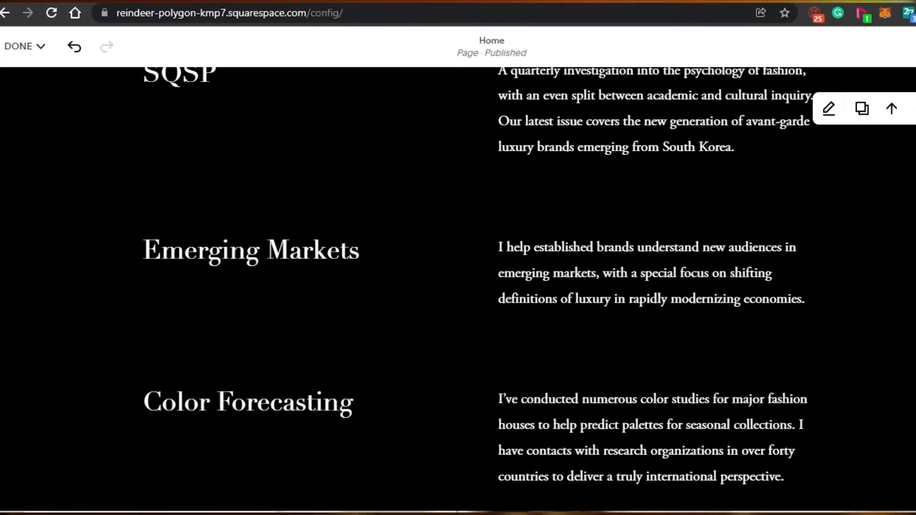
click(915, 109)
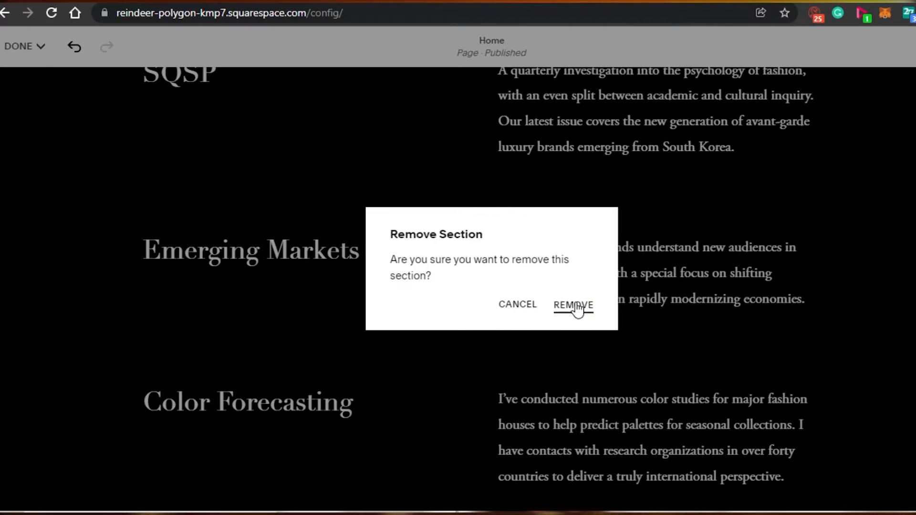
click(575, 305)
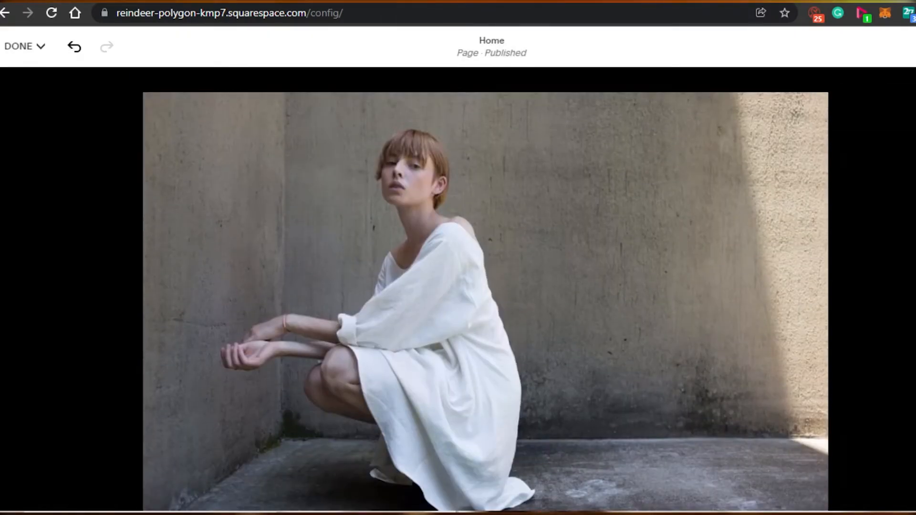
Open the settings of the "I'm based in Berlin" portrait section and examine its format and background options.
scroll(485, 290, down, 15)
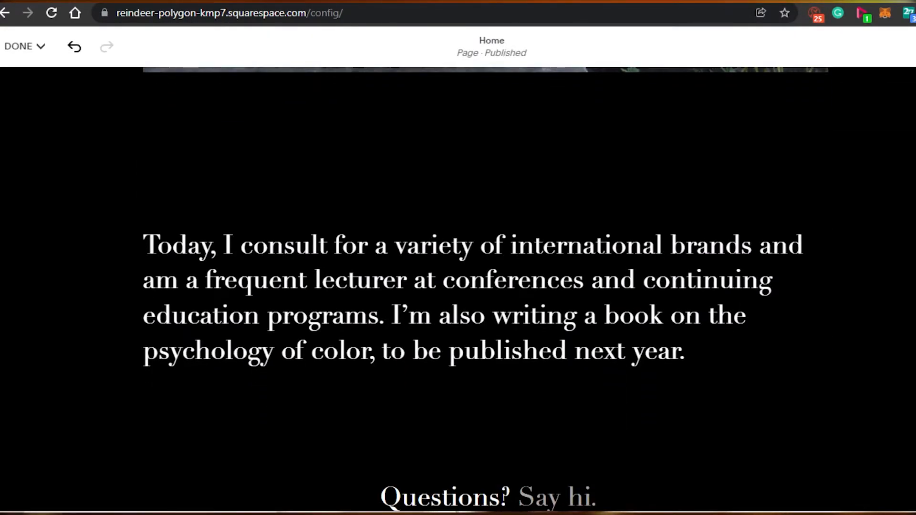
scroll(485, 291, up, 15)
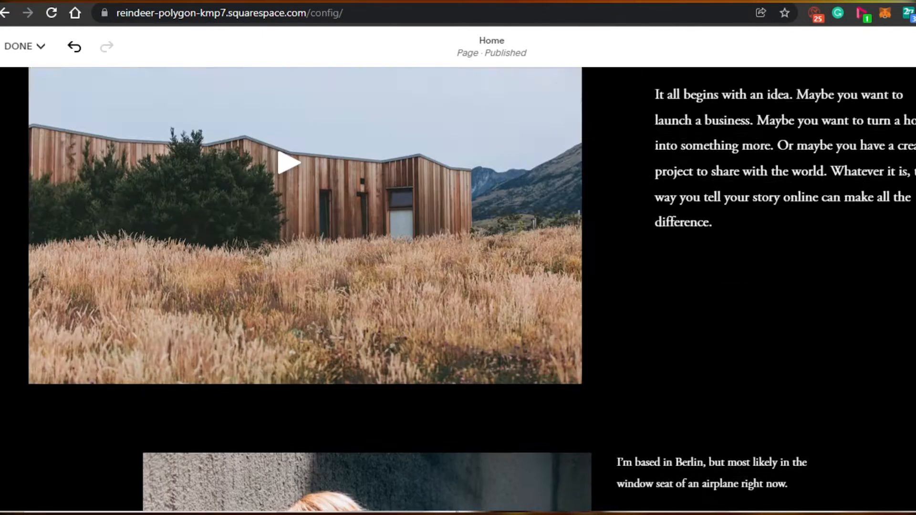
scroll(486, 291, down, 5)
scroll(189, 219, down, 8)
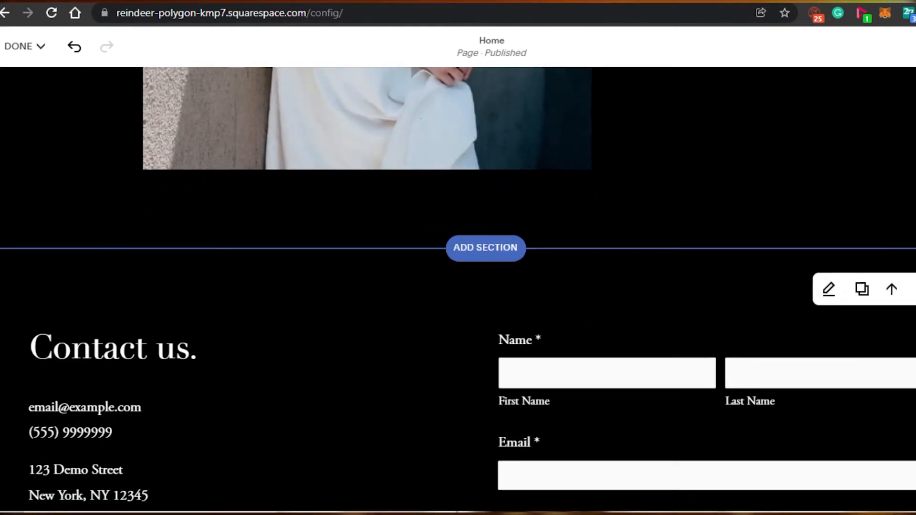
scroll(368, 277, up, 6)
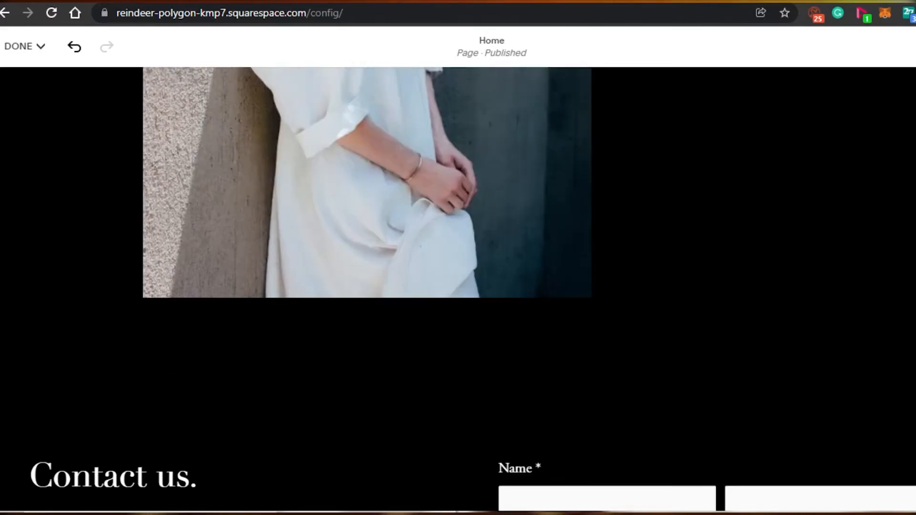
scroll(372, 248, down, 3)
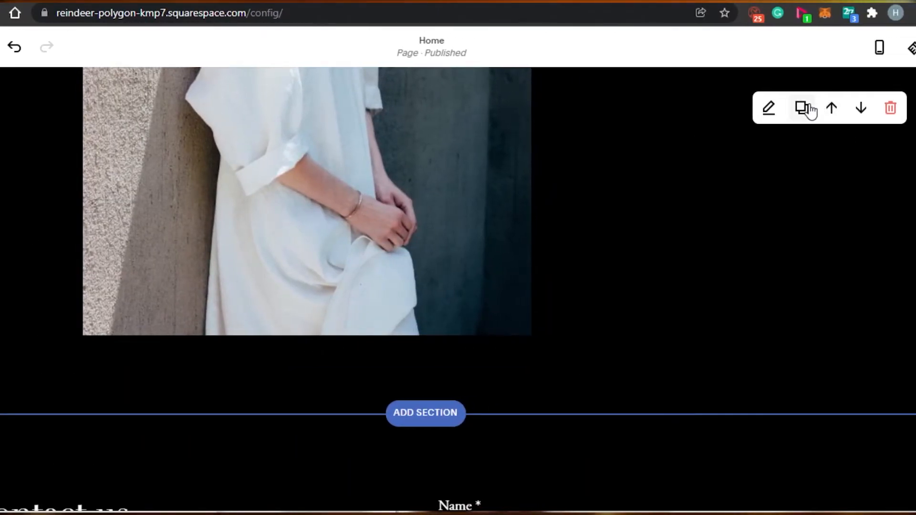
click(770, 108)
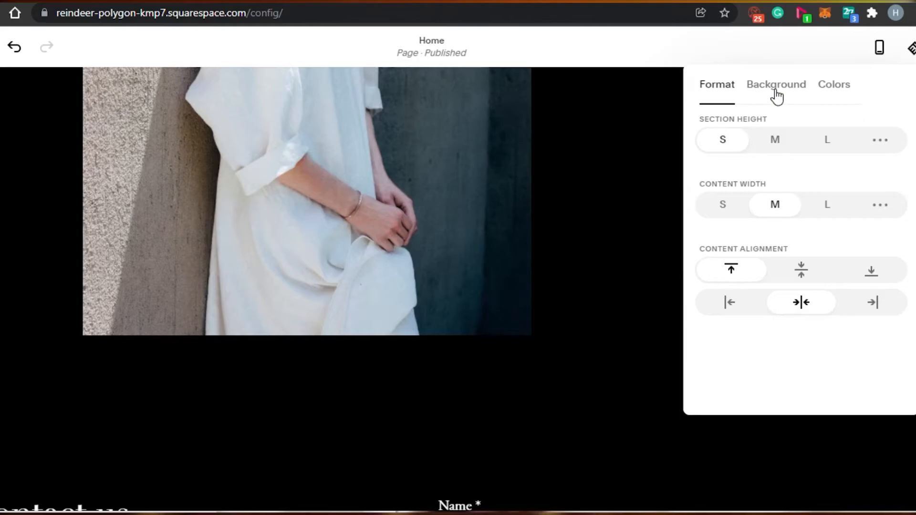
click(777, 94)
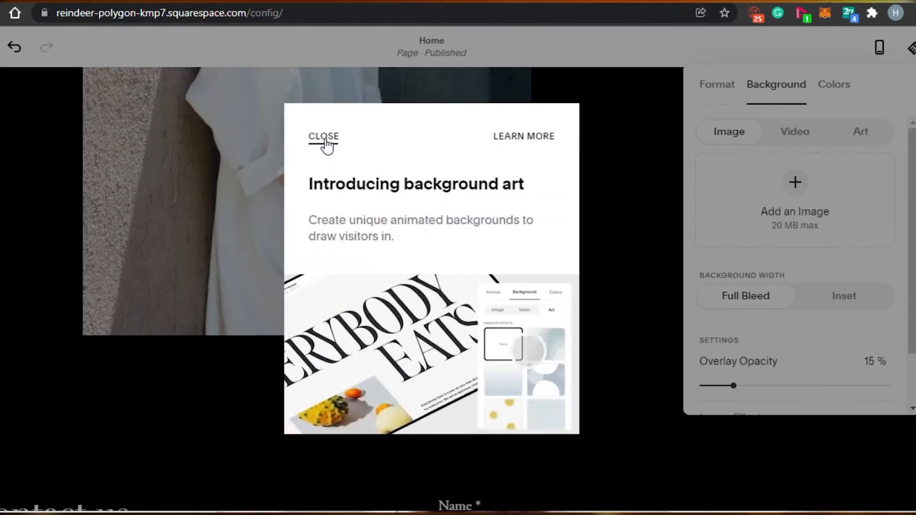
click(617, 131)
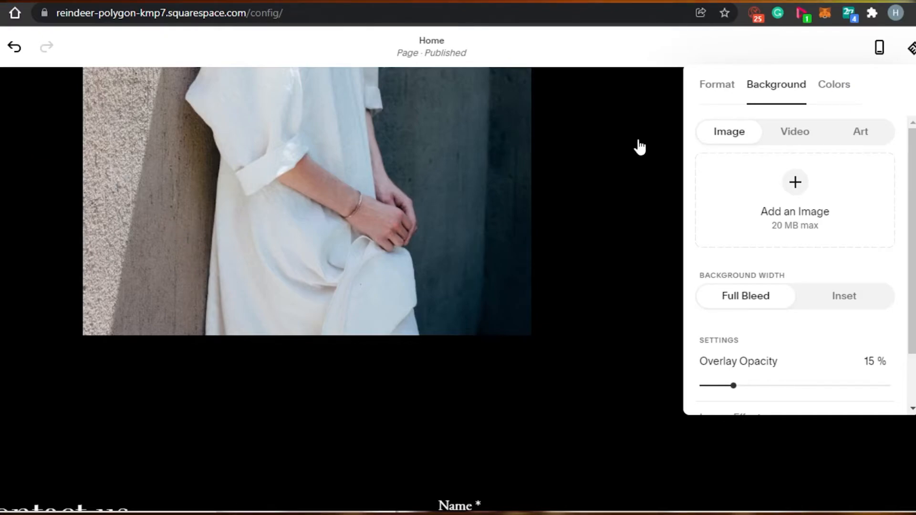
Set the colour theme of the "I'm based in Berlin" portrait section to Bright 2.
click(838, 88)
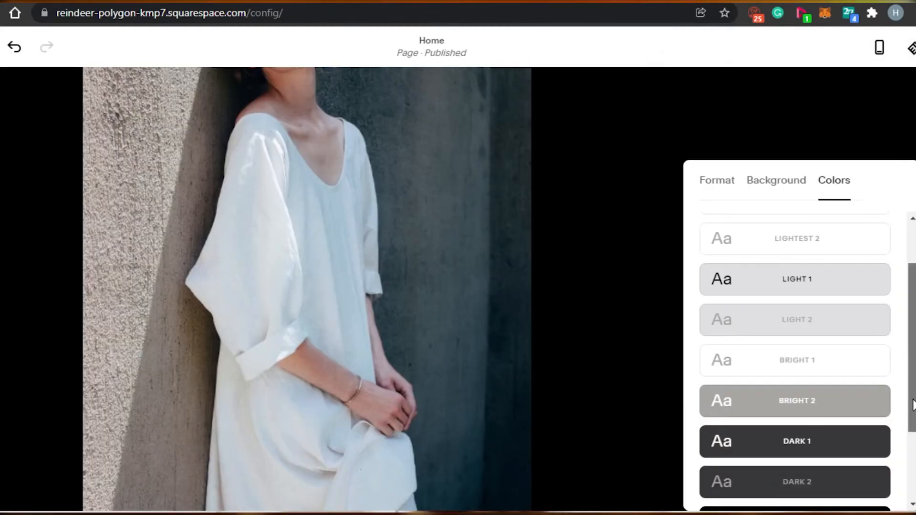
scroll(913, 409, down, 1)
scroll(913, 453, down, 3)
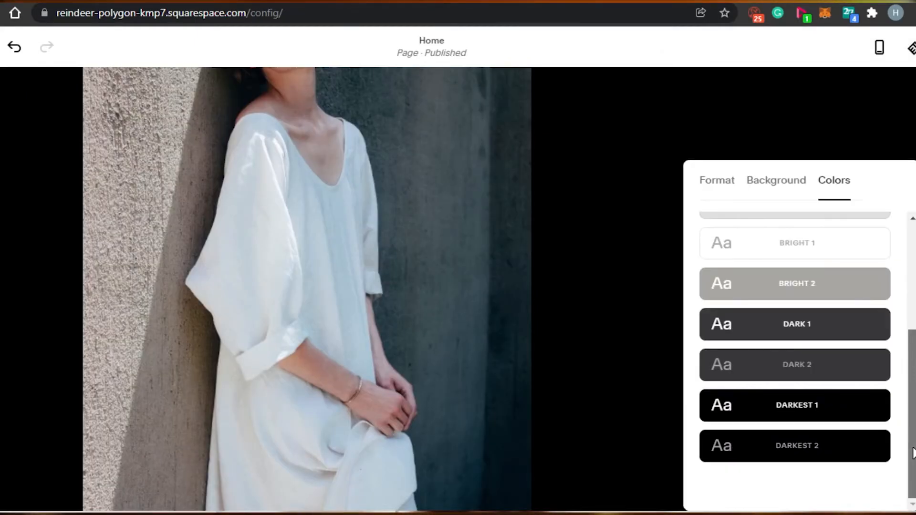
scroll(913, 453, up, 5)
scroll(913, 453, down, 3)
scroll(912, 334, down, 3)
scroll(912, 334, up, 5)
scroll(912, 334, down, 5)
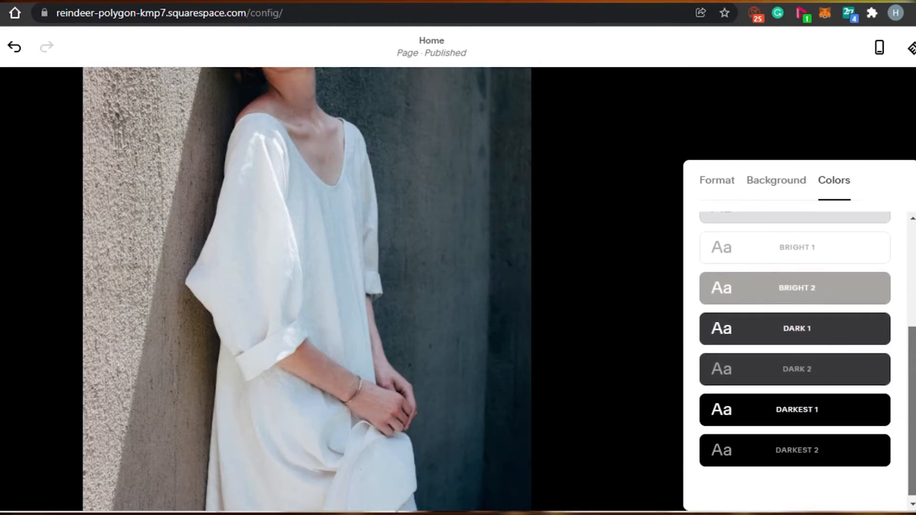
scroll(912, 334, up, 3)
scroll(912, 334, down, 3)
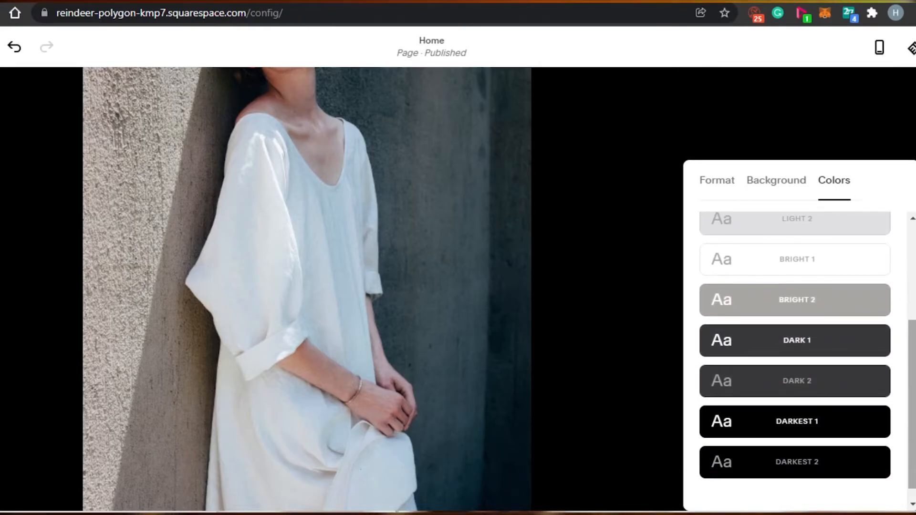
click(750, 308)
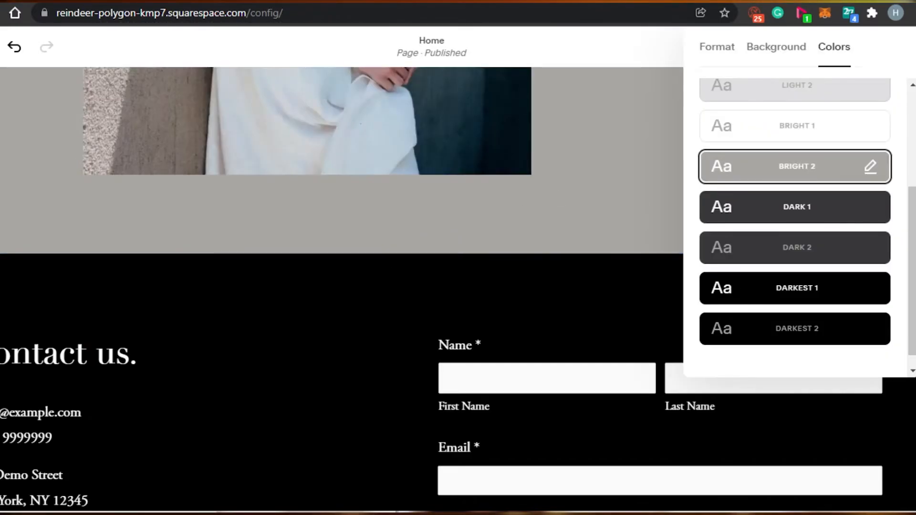
click(624, 143)
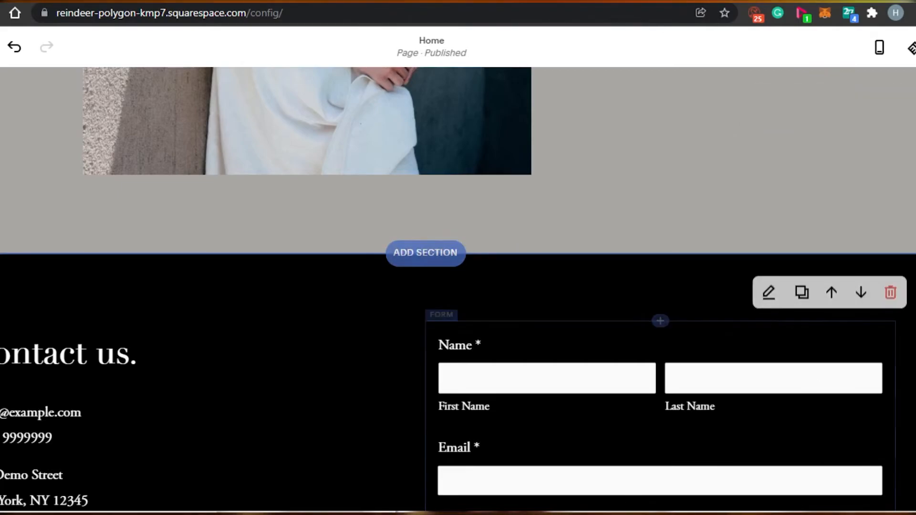
Review the recoloured portrait section and examine the content settings of its portrait image.
scroll(458, 286, up, 7)
scroll(458, 287, up, 5)
scroll(458, 287, down, 6)
scroll(458, 286, down, 5)
scroll(458, 286, up, 7)
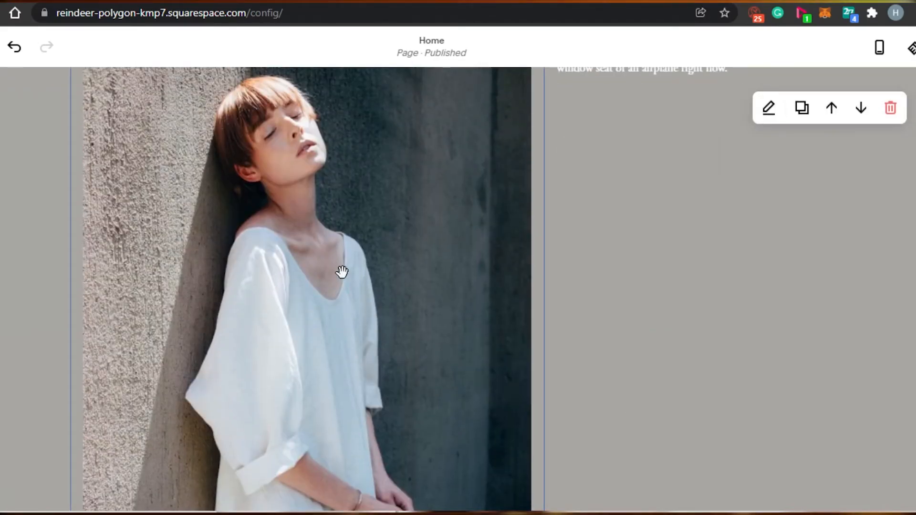
scroll(458, 287, up, 4)
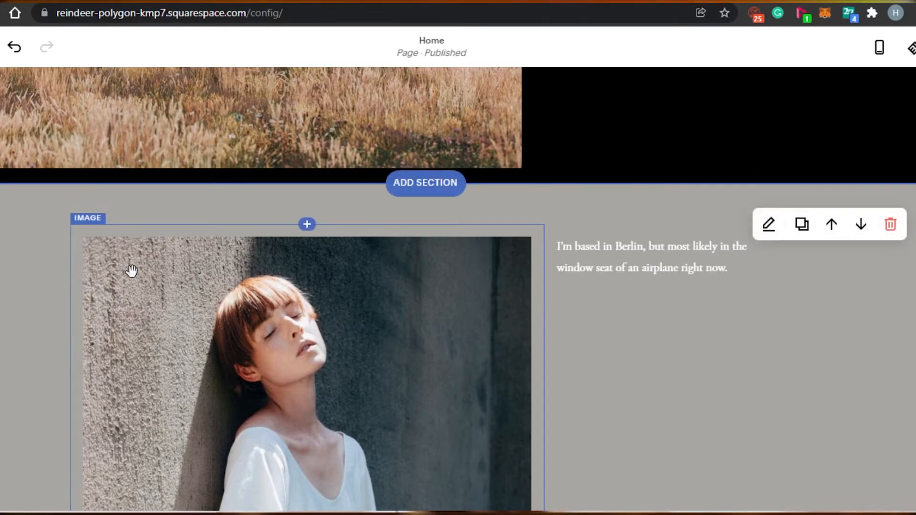
click(329, 309)
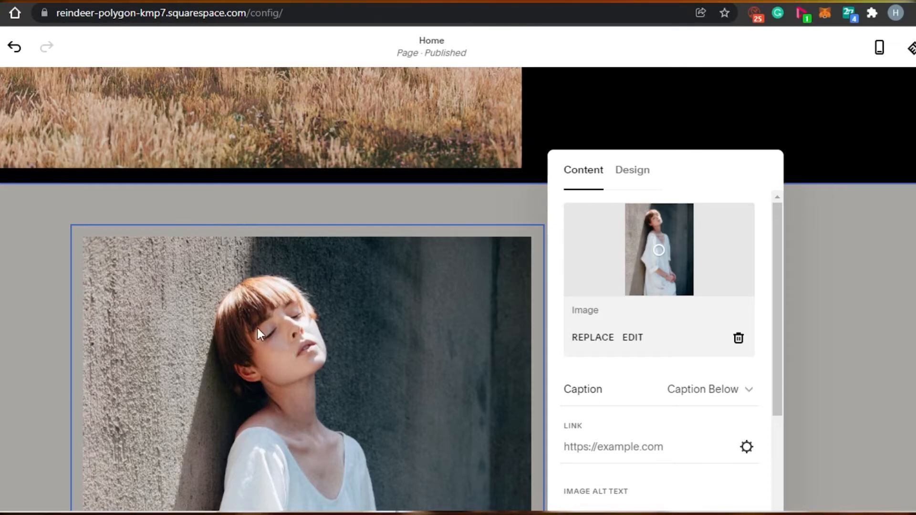
click(274, 359)
Open the site footer for editing and examine the background options of the "Questions? Say hi." section.
scroll(458, 288, up, 2)
scroll(305, 382, up, 15)
scroll(306, 382, down, 10)
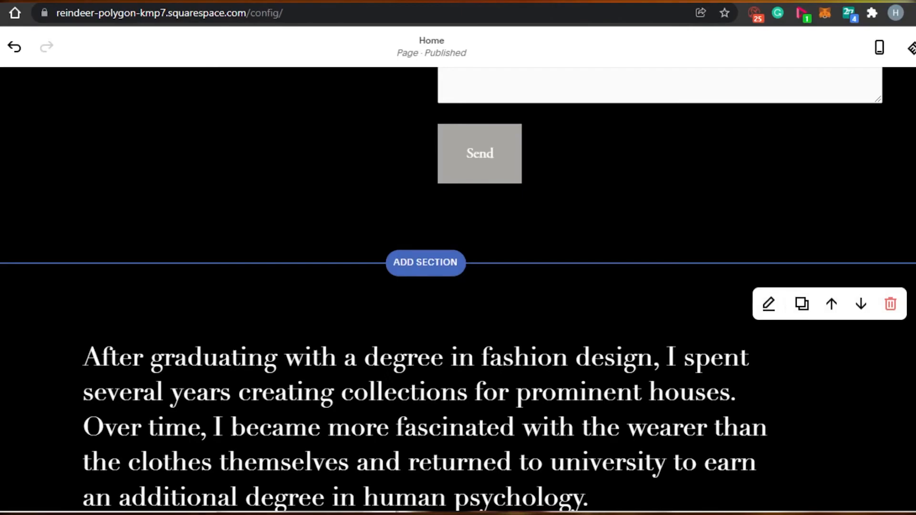
scroll(458, 286, down, 10)
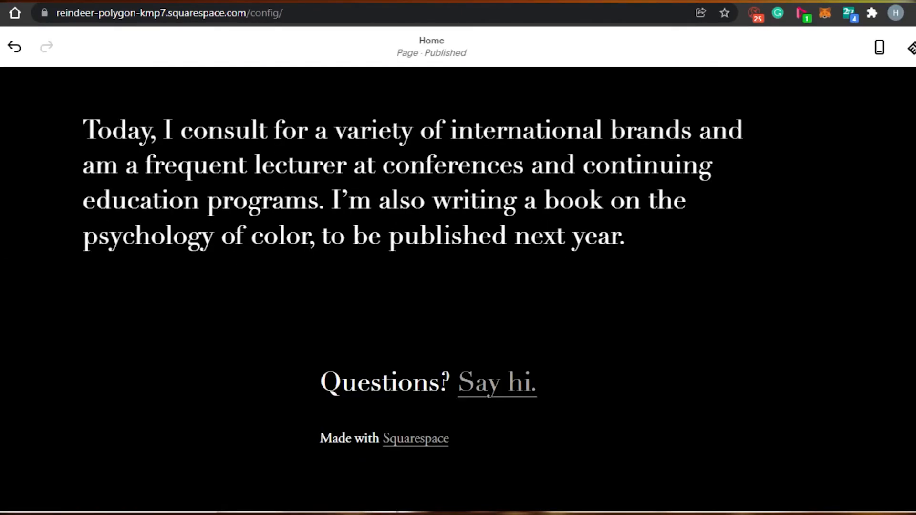
mouse_move(252, 411)
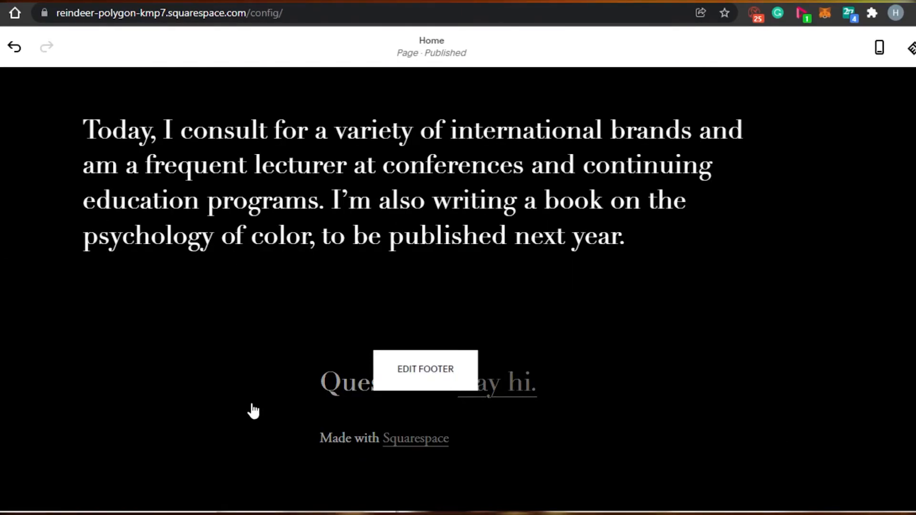
click(414, 370)
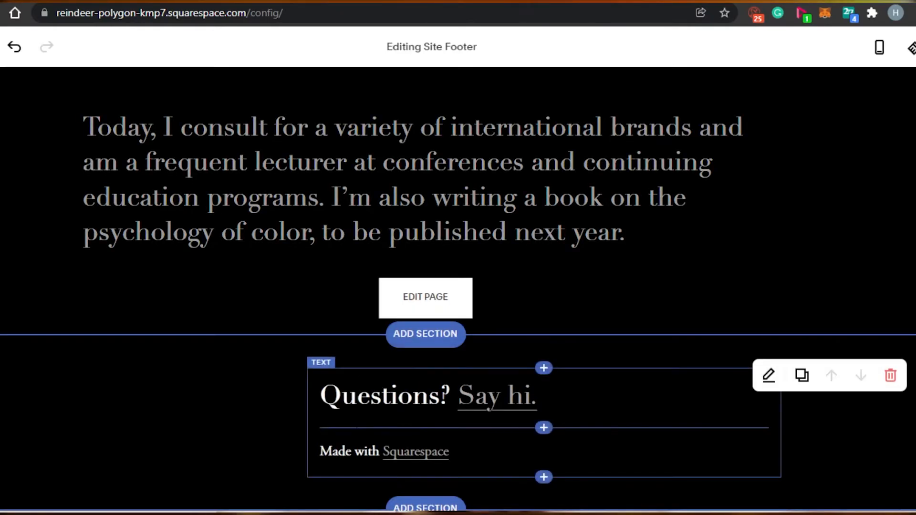
scroll(457, 362, down, 1)
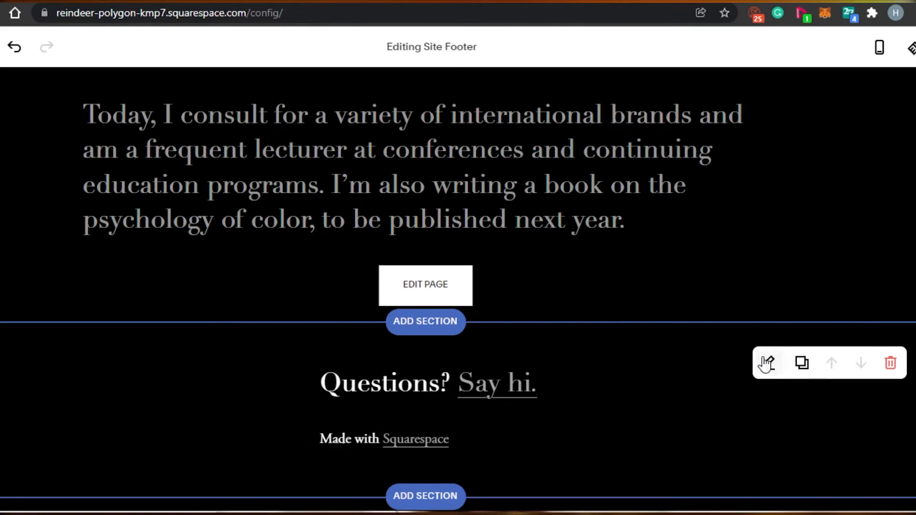
click(767, 364)
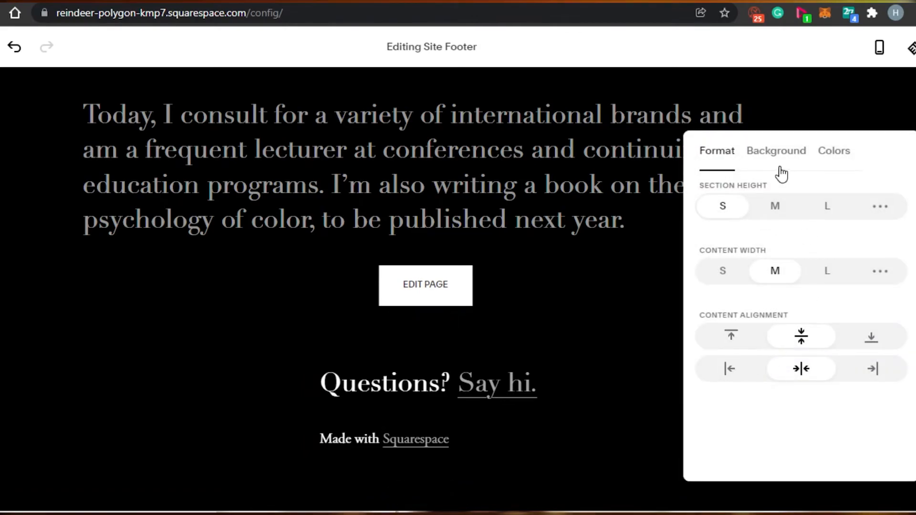
click(770, 163)
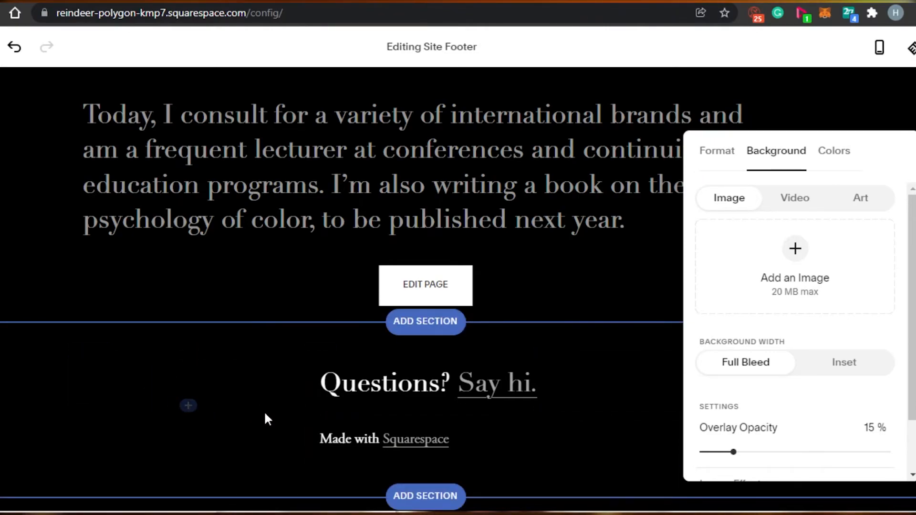
Add a footer section below "Questions? Say hi." using the layout with Contact, Follow and two Category lists.
click(426, 496)
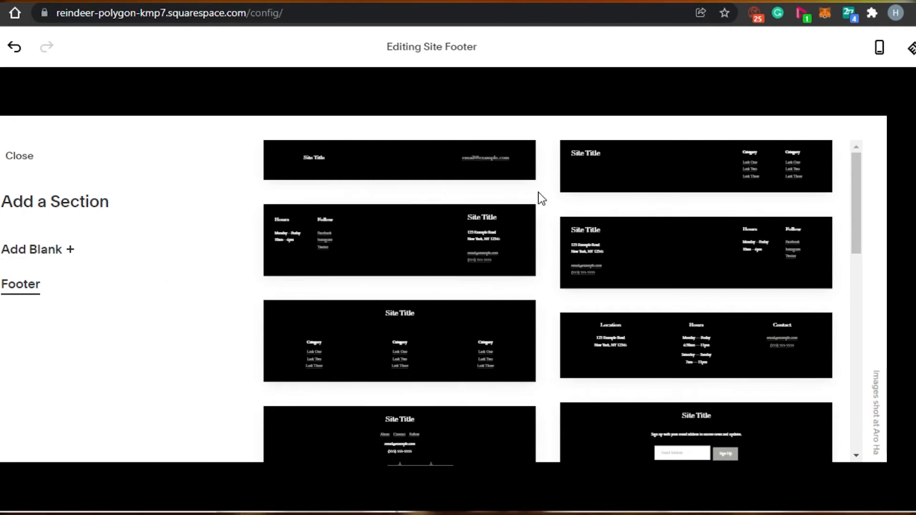
drag(856, 187, 846, 383)
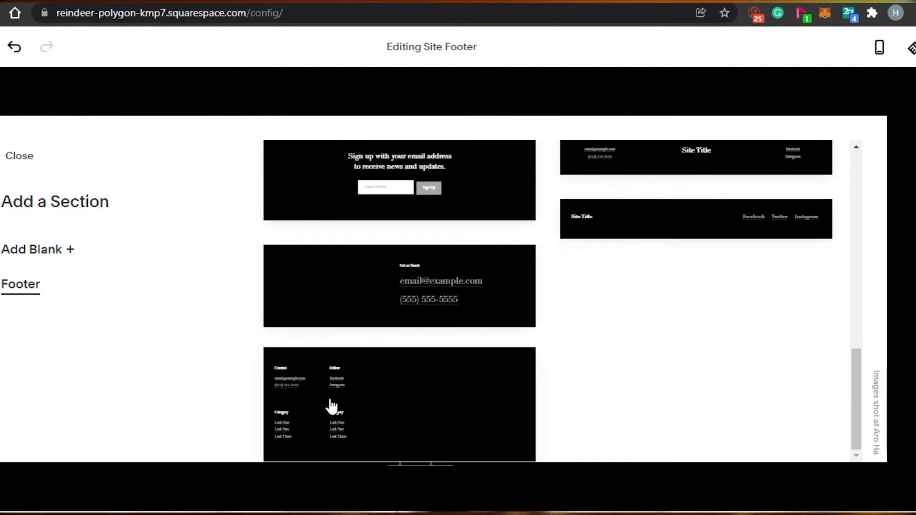
click(379, 402)
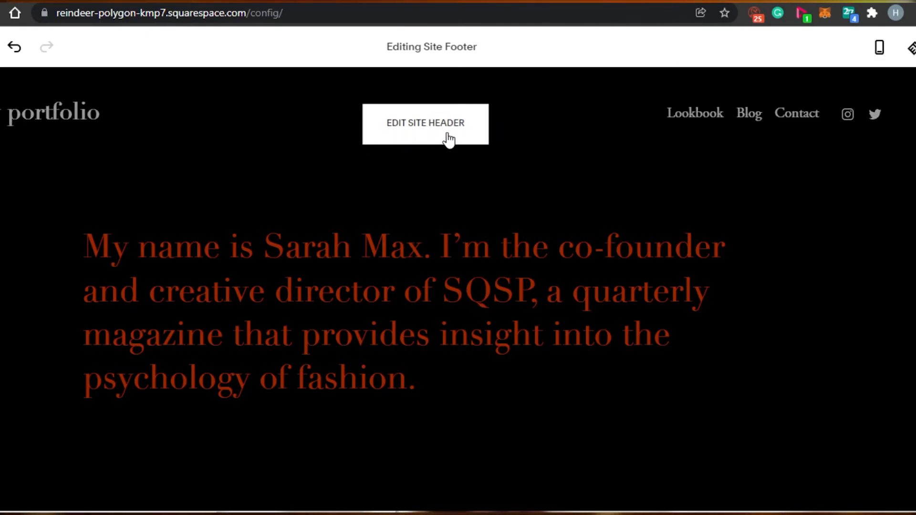
Review the whole Home page and open the site header's global settings.
scroll(458, 289, down, 20)
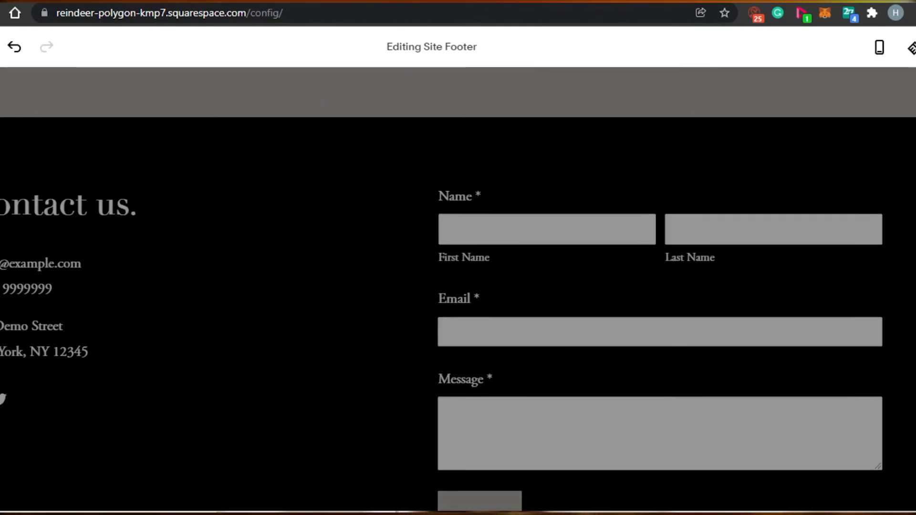
scroll(458, 290, down, 15)
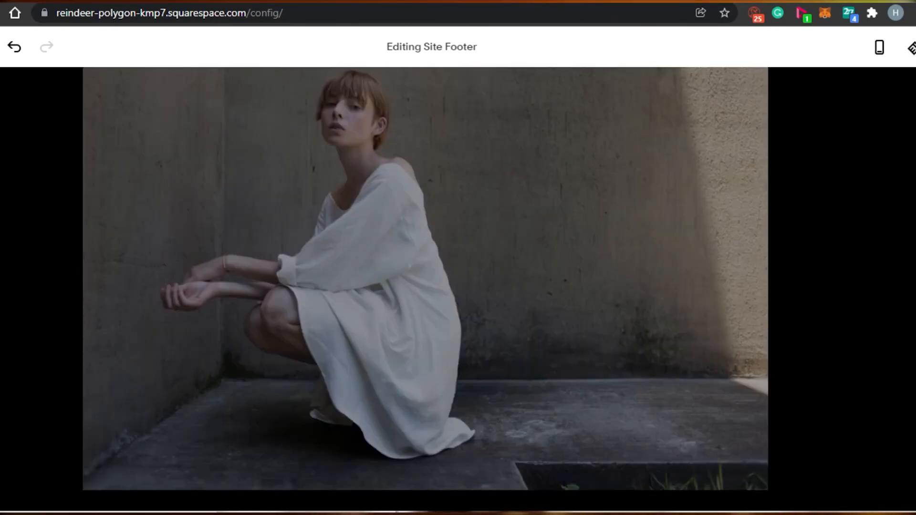
scroll(458, 289, down, 5)
scroll(458, 289, up, 15)
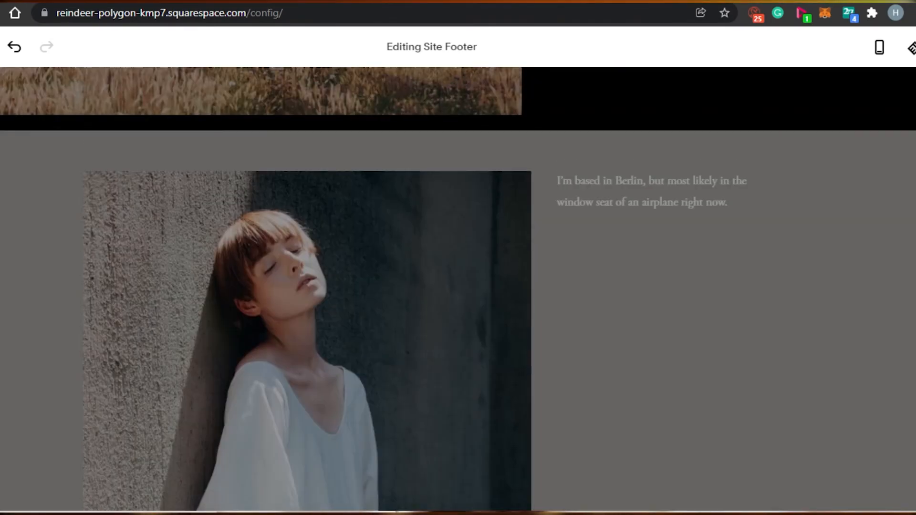
scroll(458, 289, up, 10)
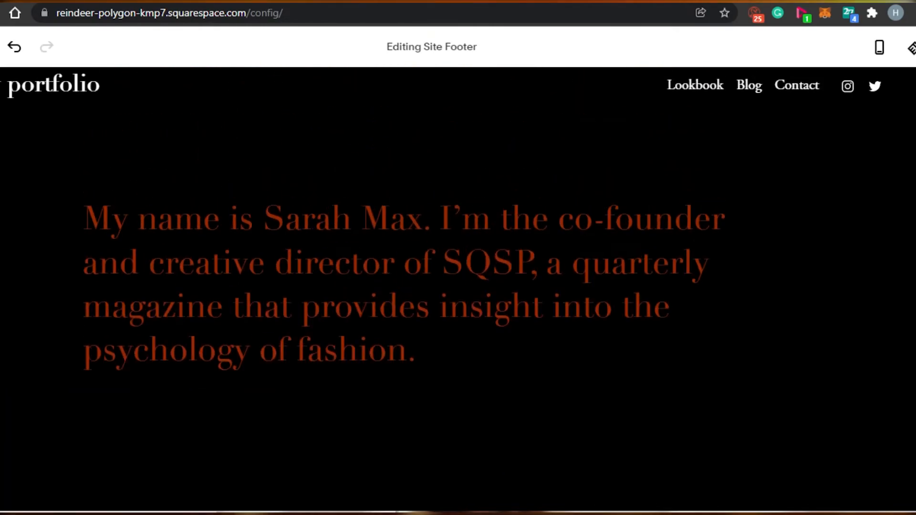
scroll(458, 289, down, 15)
scroll(459, 289, up, 20)
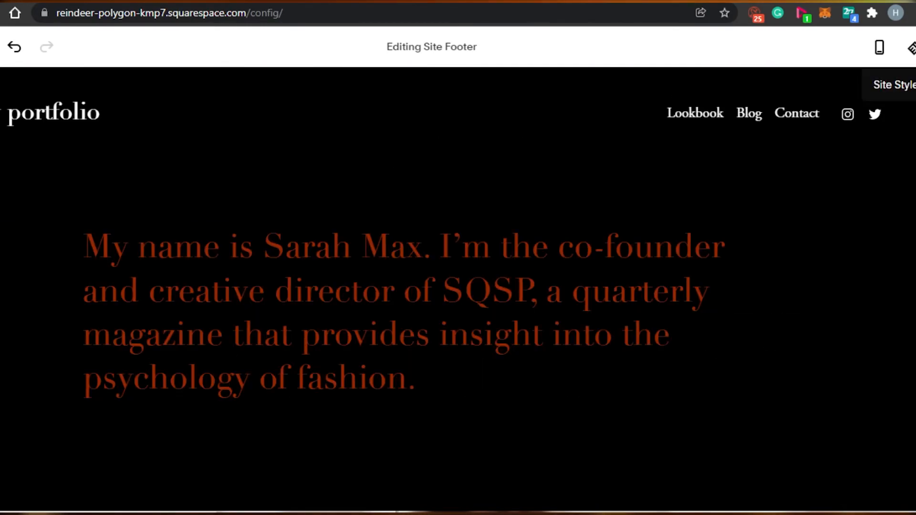
drag(913, 47, 914, 14)
click(244, 152)
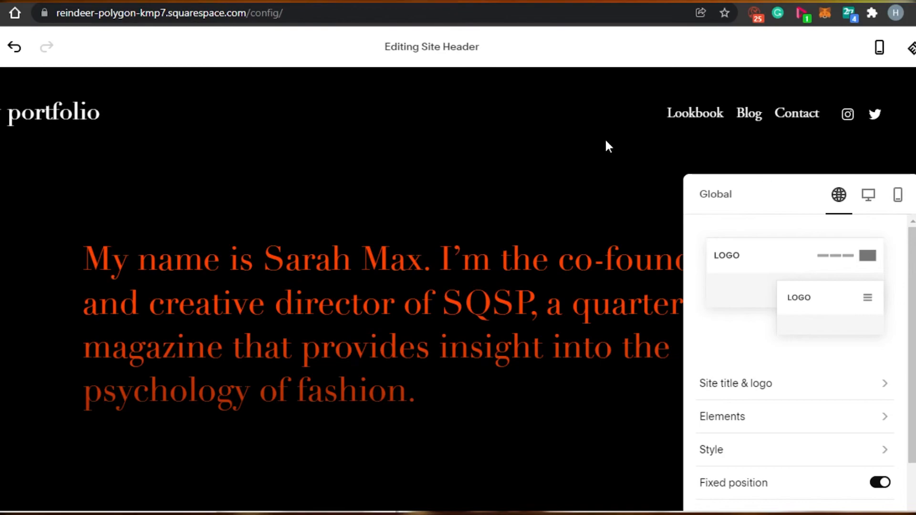
Leave header editing, save the Home page changes and exit the page editor.
click(609, 141)
mouse_move(0, 47)
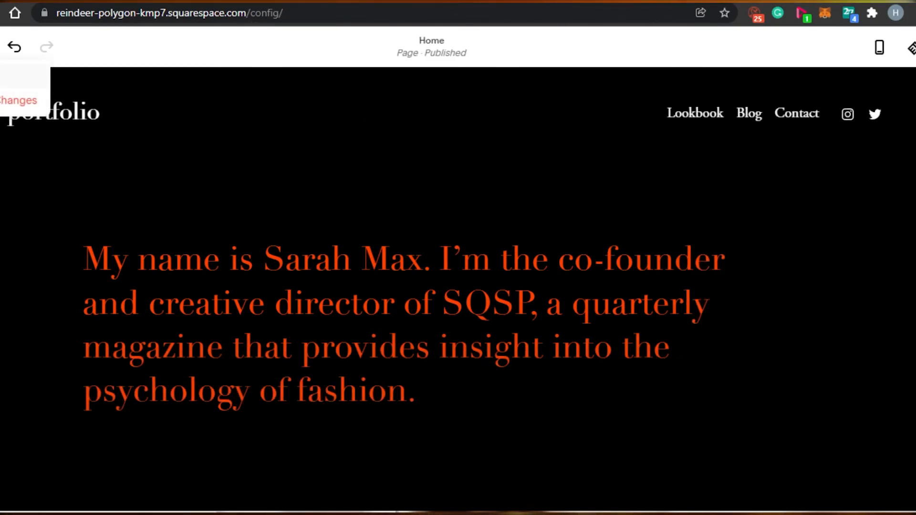
click(2, 76)
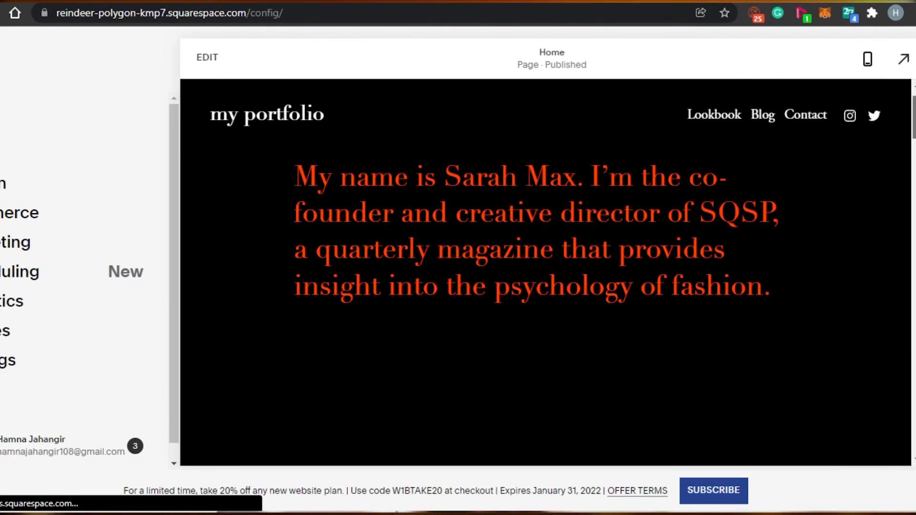
Preview the whole Home page in mobile view down to the footer's Category links, and return to desktop view.
click(868, 58)
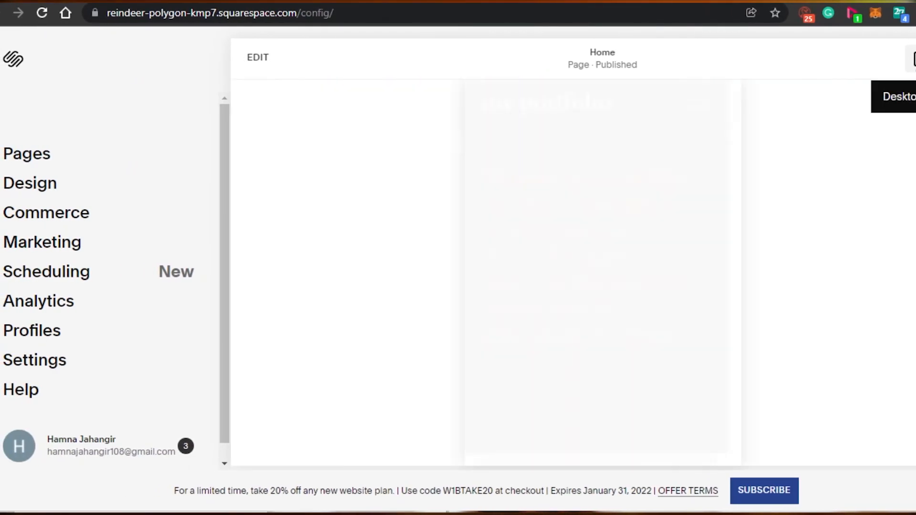
drag(737, 105, 736, 428)
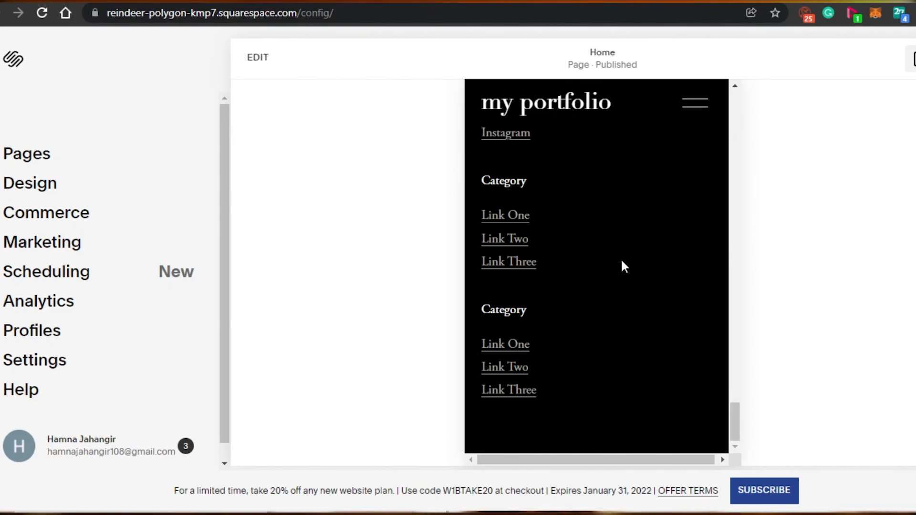
click(913, 59)
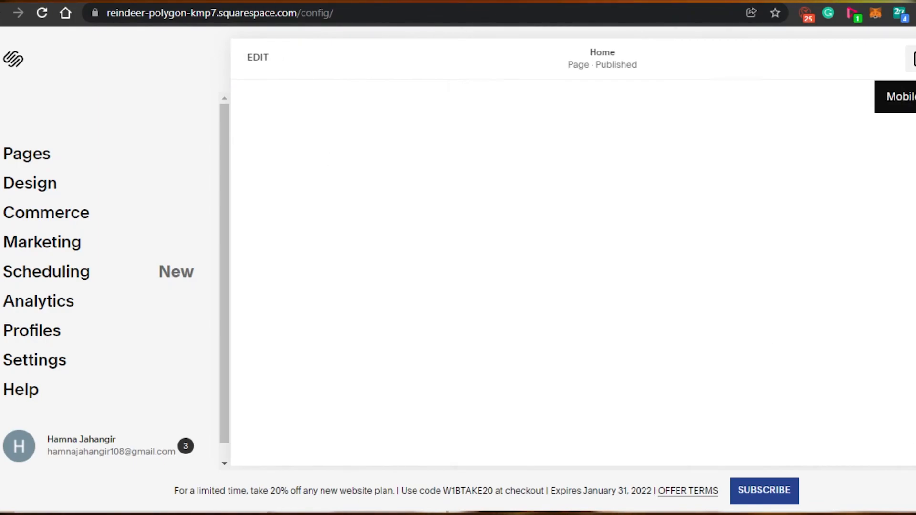
Review the published Home page's image and contact sections in desktop view.
scroll(573, 296, down, 15)
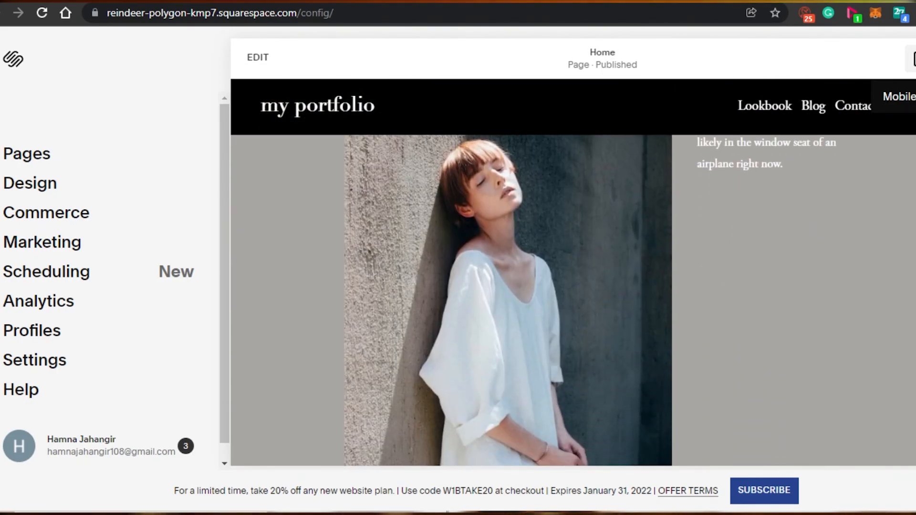
scroll(572, 296, down, 15)
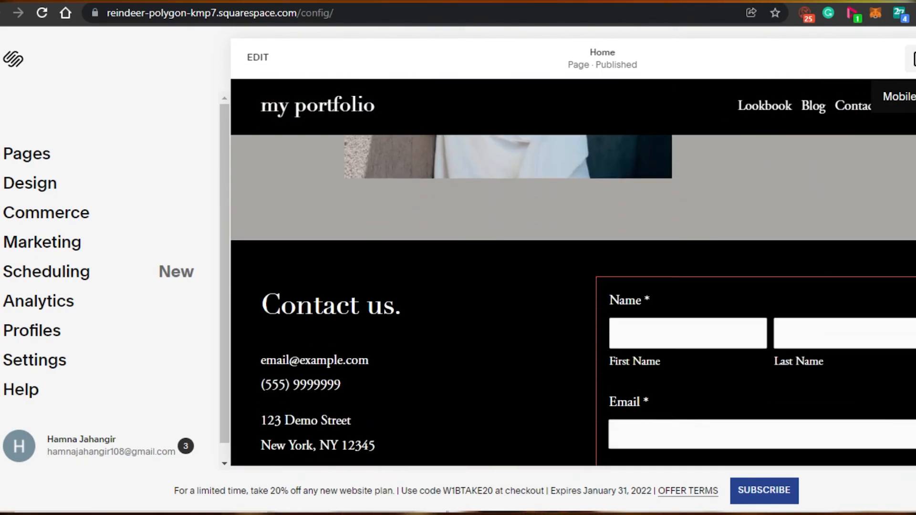
scroll(573, 296, down, 10)
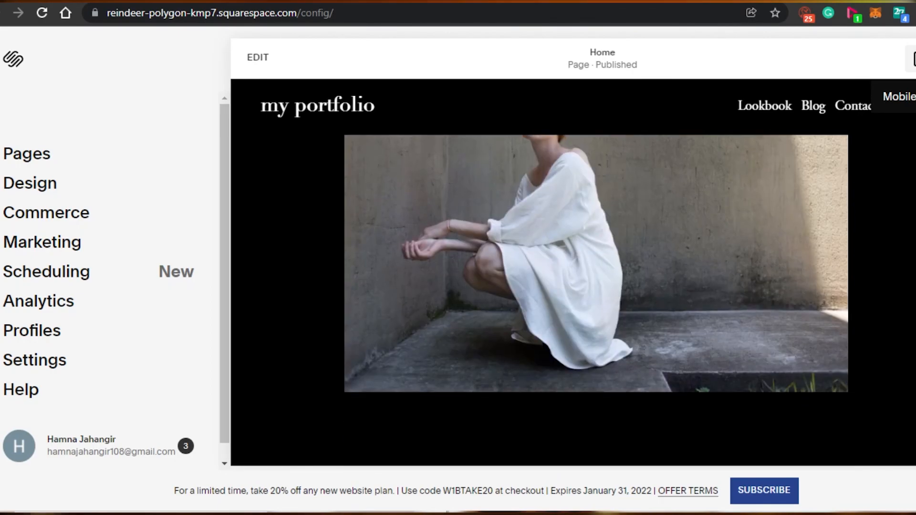
scroll(572, 286, up, 2)
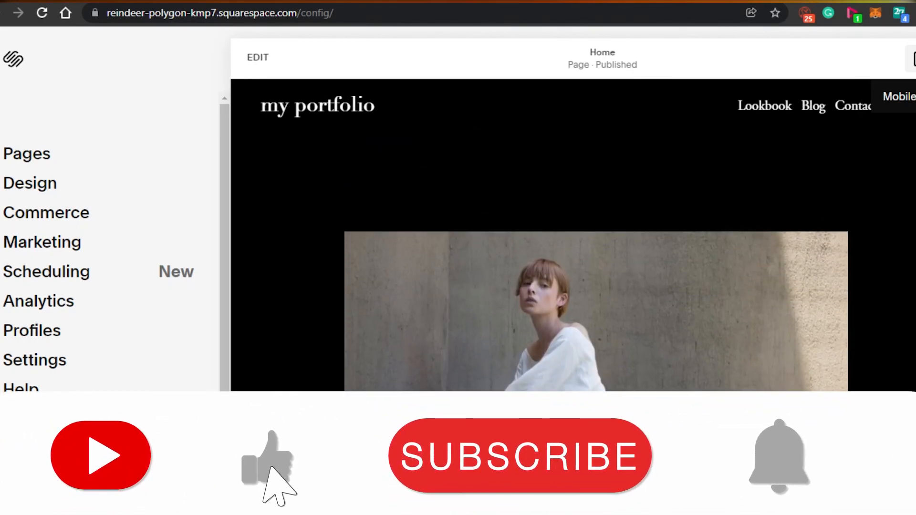